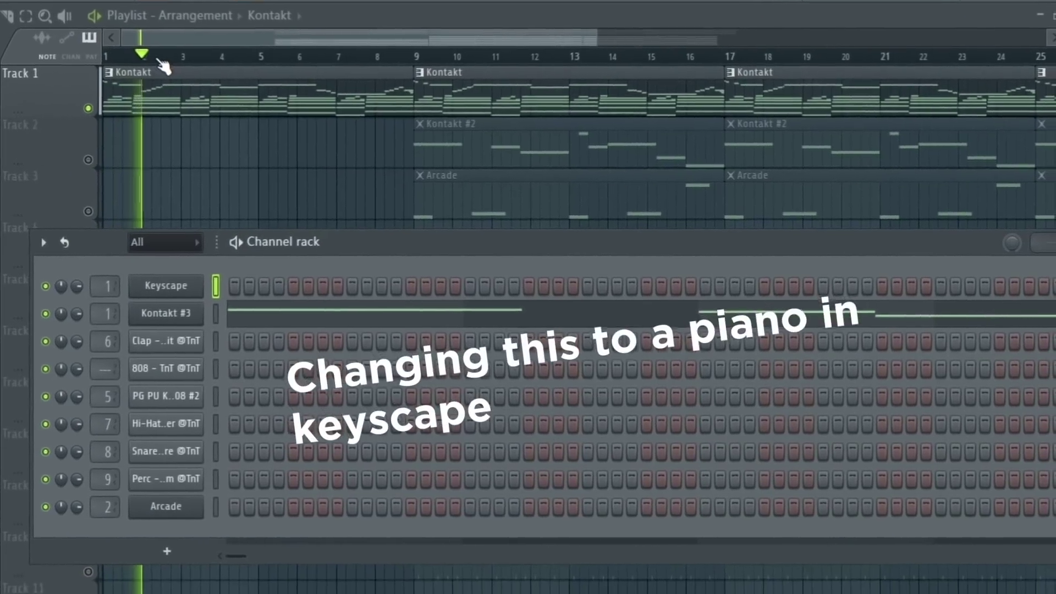
- Hide the channel rack with F6 to glance at the playlist, then bring it back
key("F6")
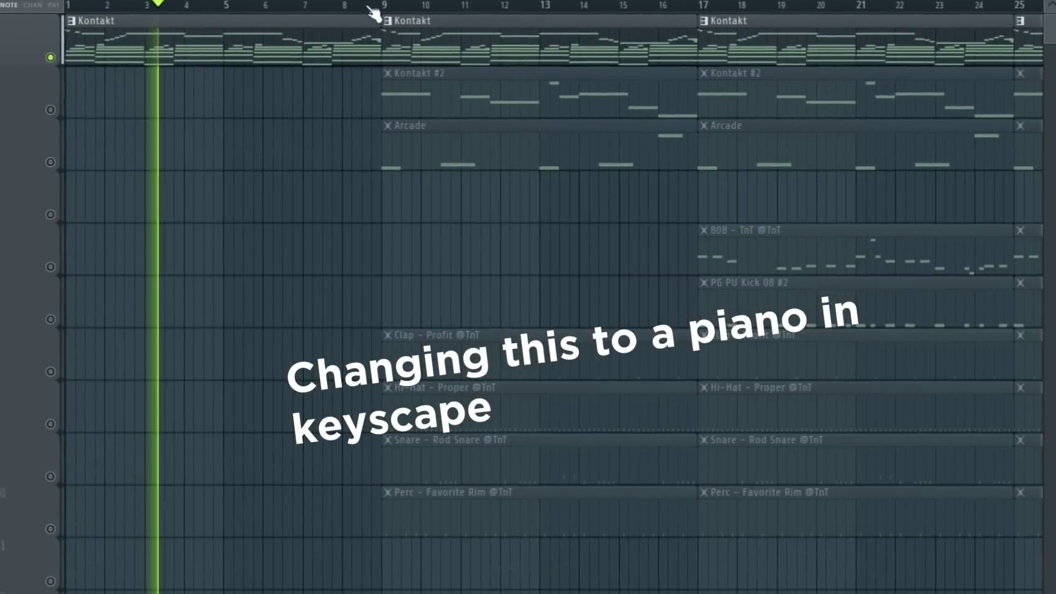
key("F6")
- Open the Keyscape channel's piano roll and play back its piano part
left_click(304, 212)
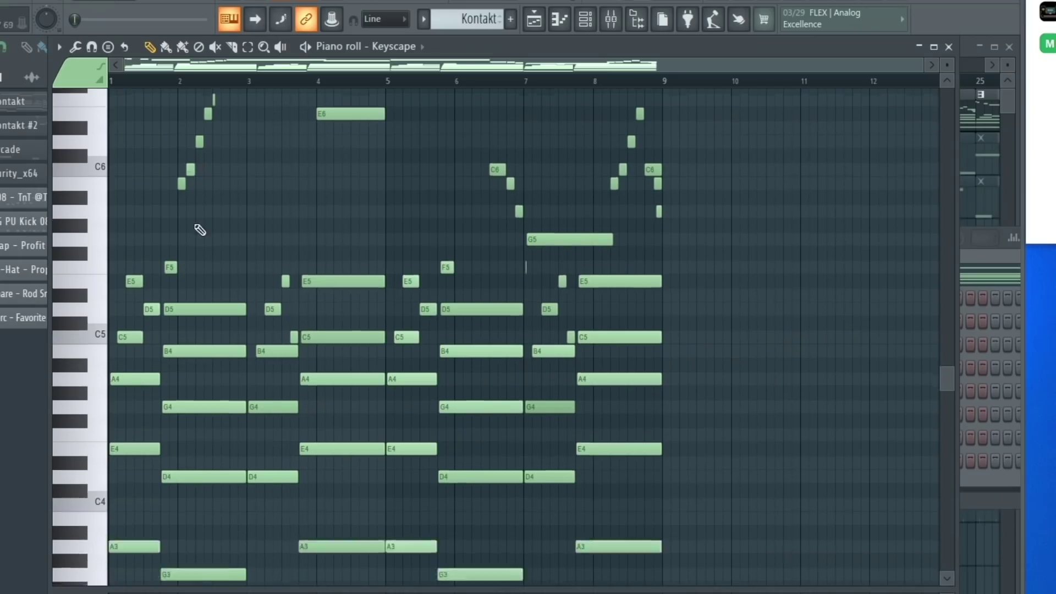
scroll(200, 230, "down", 5)
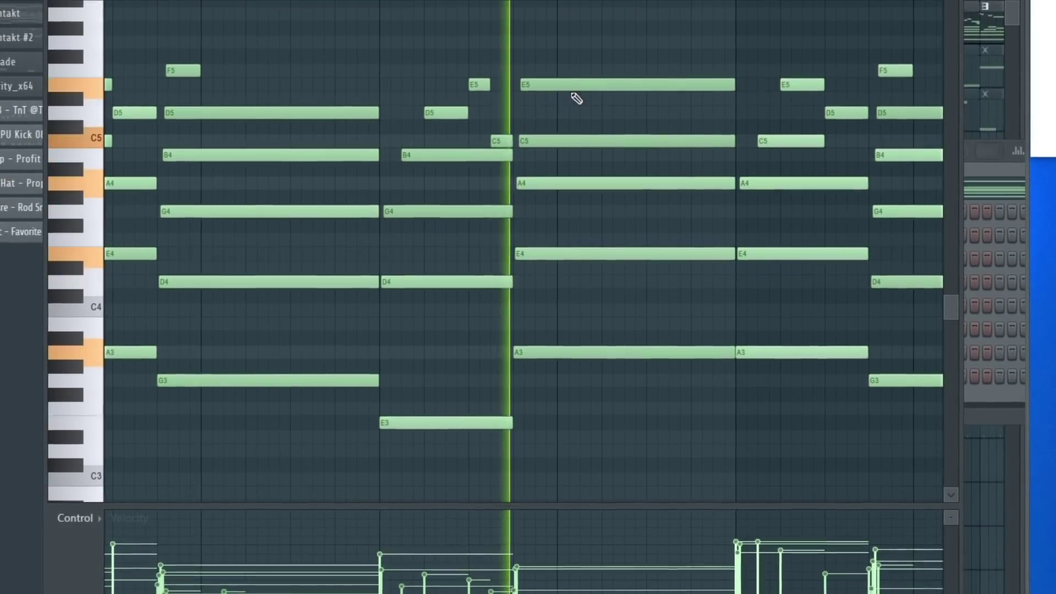
key("space")
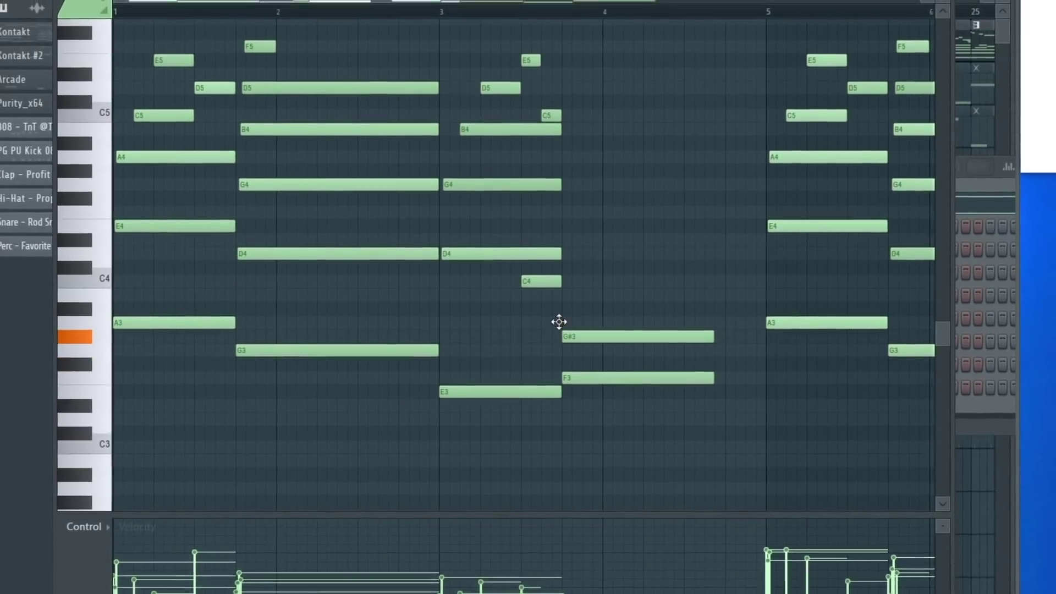
- Add E4, F4 and C5 chord notes, delete a stray E4, and shorten the E5 note
left_click_drag(565, 255, 563, 189)
left_click(564, 215)
right_click(585, 239)
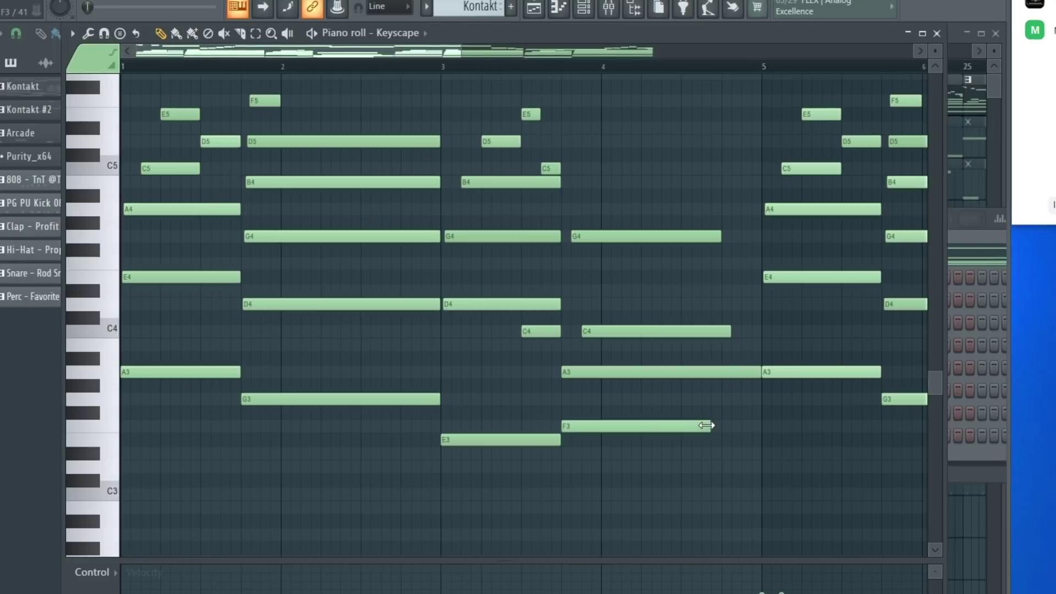
left_click(491, 160)
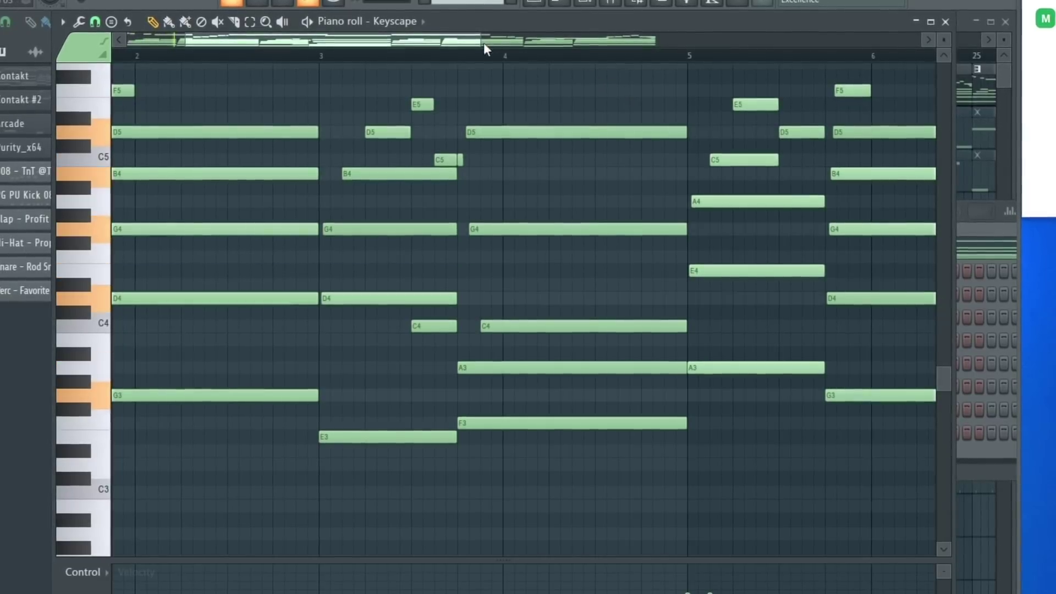
left_click_drag(484, 43, 309, 50)
scroll(434, 58, "down", 4)
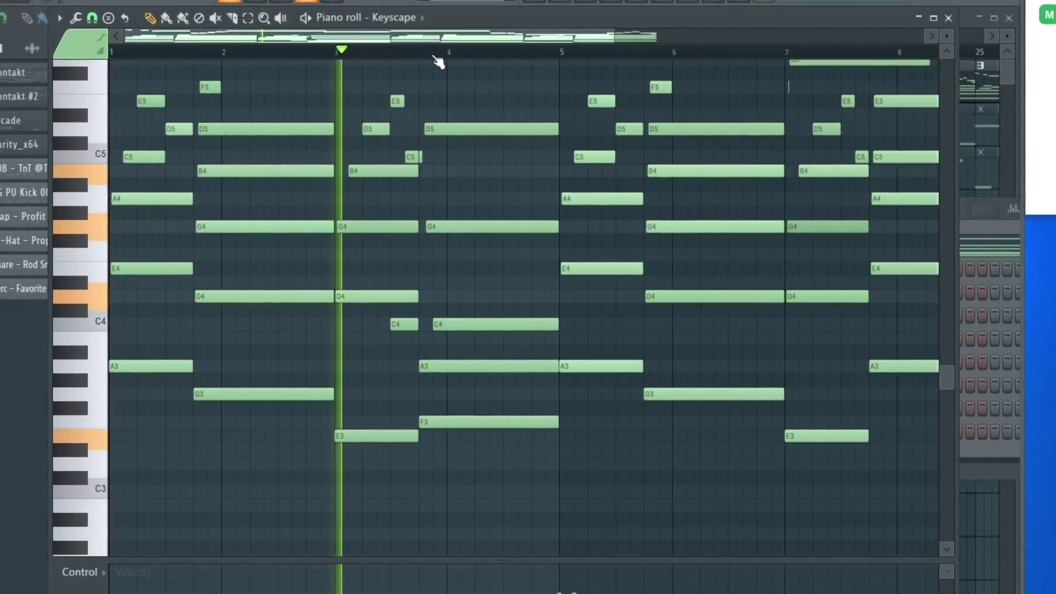
scroll(438, 62, "up", 2)
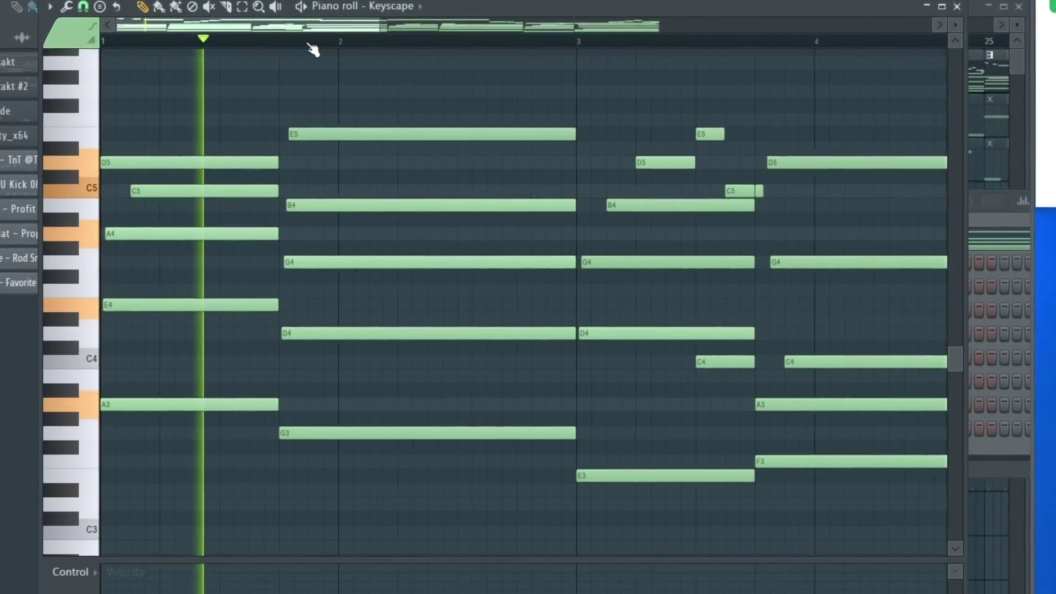
scroll(309, 47, "down", 2)
scroll(308, 108, "down", 2)
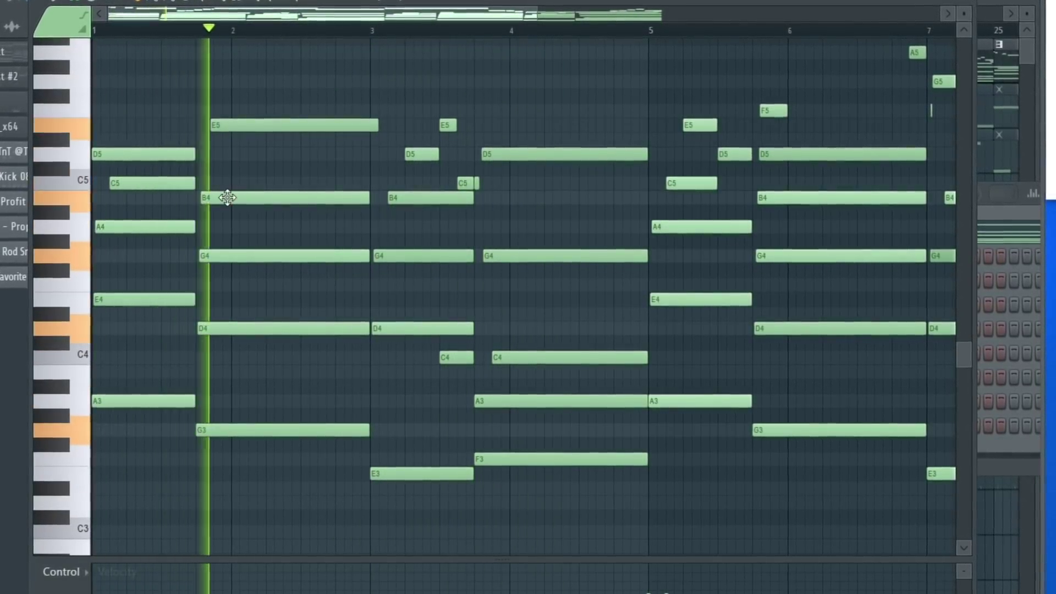
left_click_drag(375, 118, 369, 120)
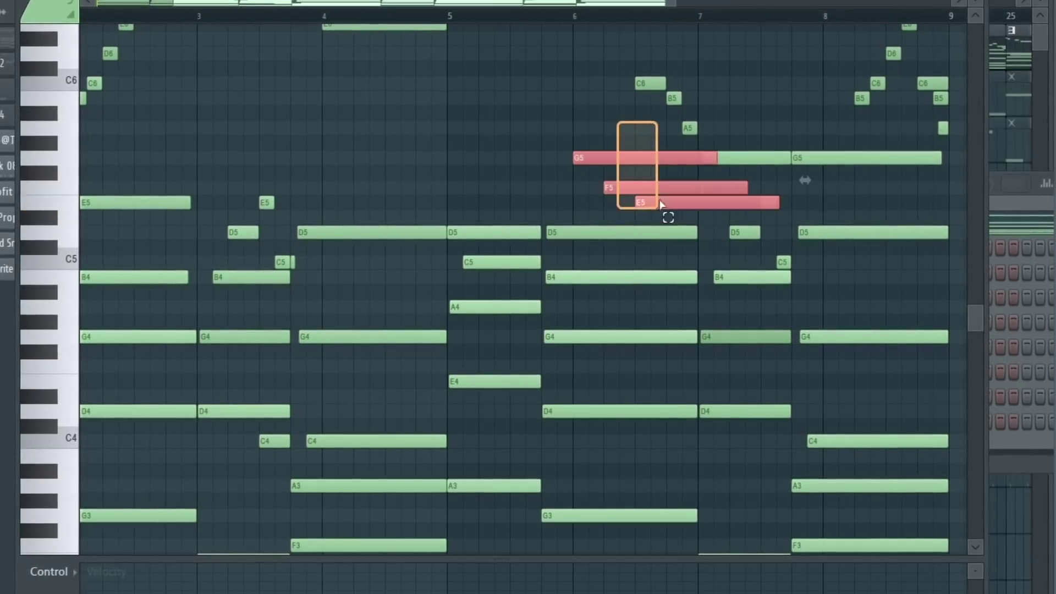
- Shorten the long D5 note, lower D#5, and extend the E5 and D5 notes
scroll(567, 28, "up", 2)
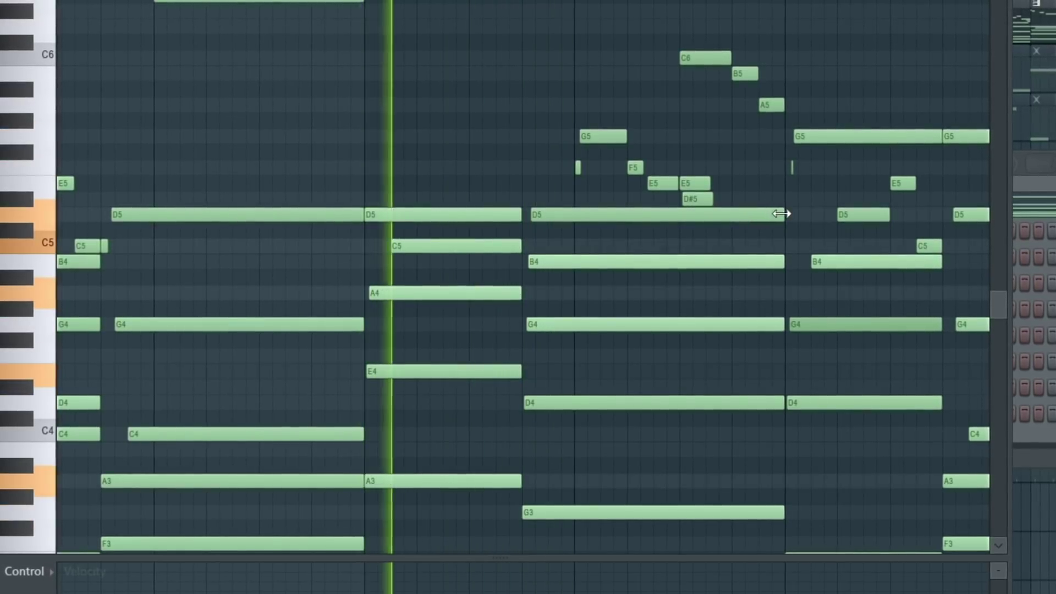
left_click_drag(781, 213, 701, 182)
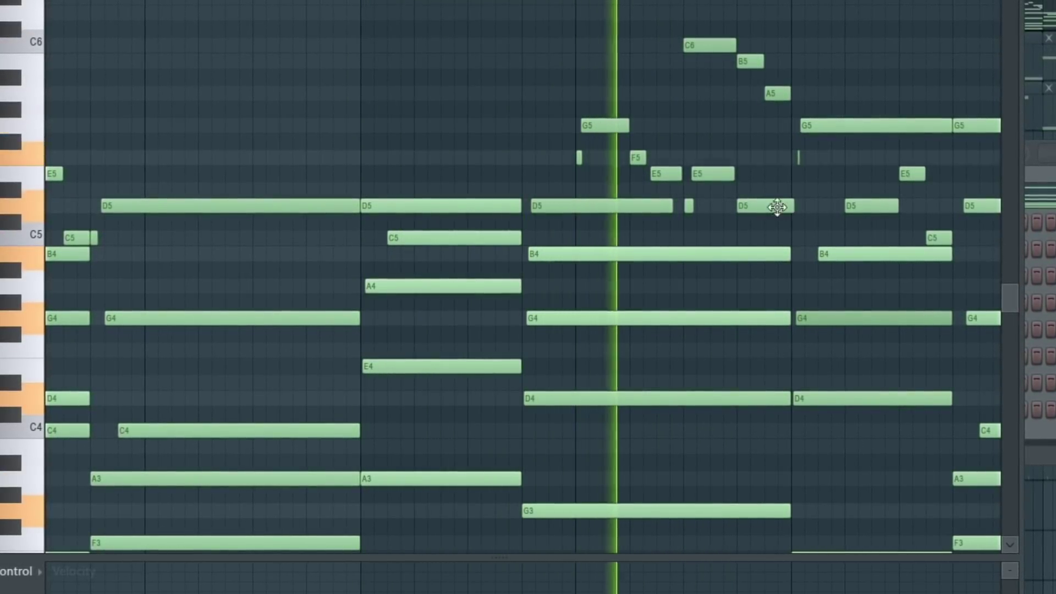
left_click_drag(777, 208, 793, 208)
left_click_drag(734, 176, 741, 176)
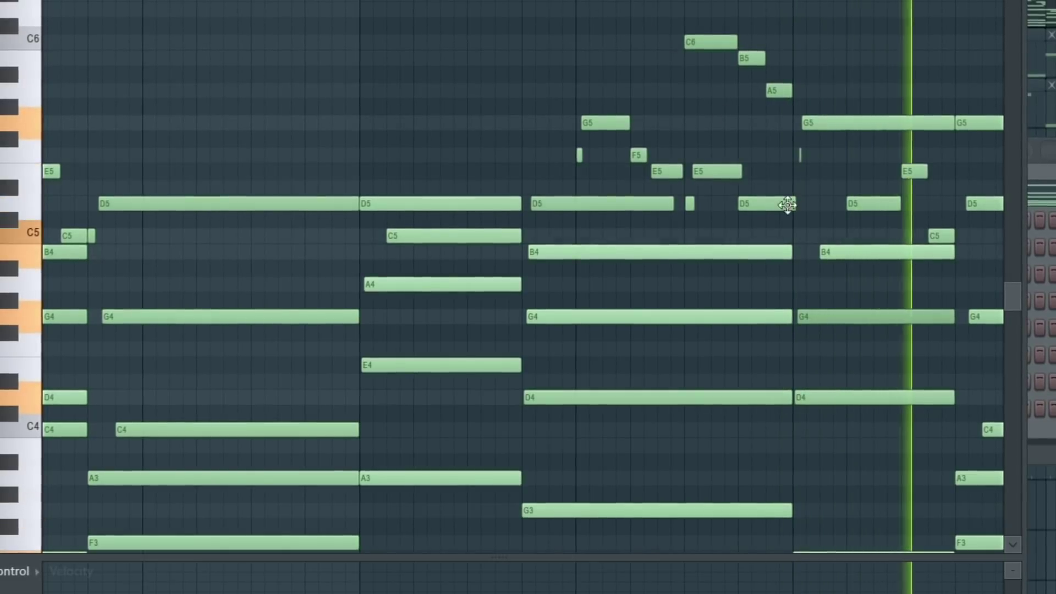
left_click_drag(790, 207, 842, 205)
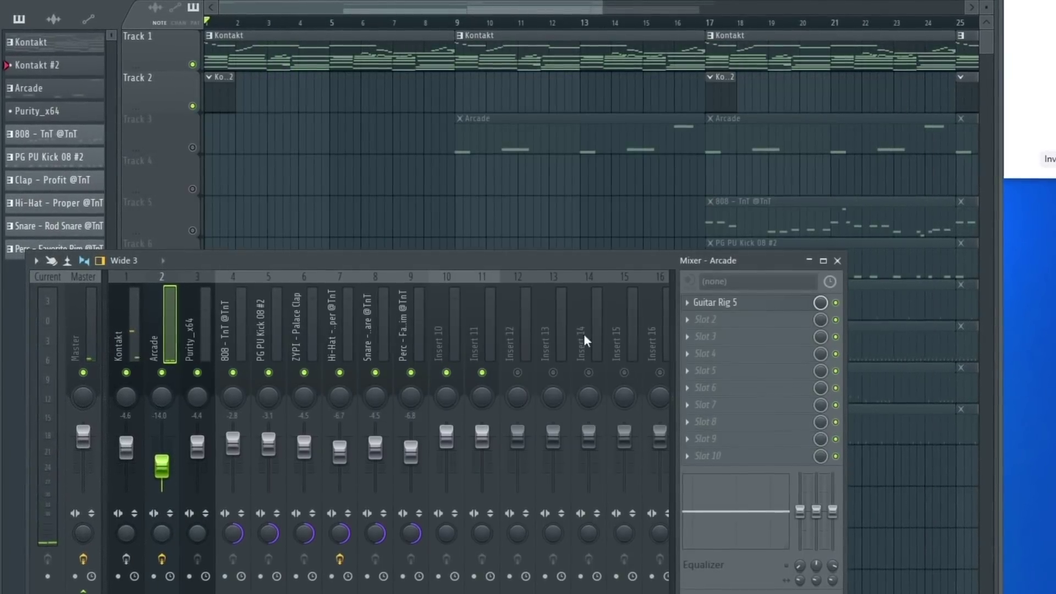
- Open the second mixer effect slot's options and bring up the Kontakt Jazz Archtop guitar window
left_click(687, 321)
mouse_move(714, 339)
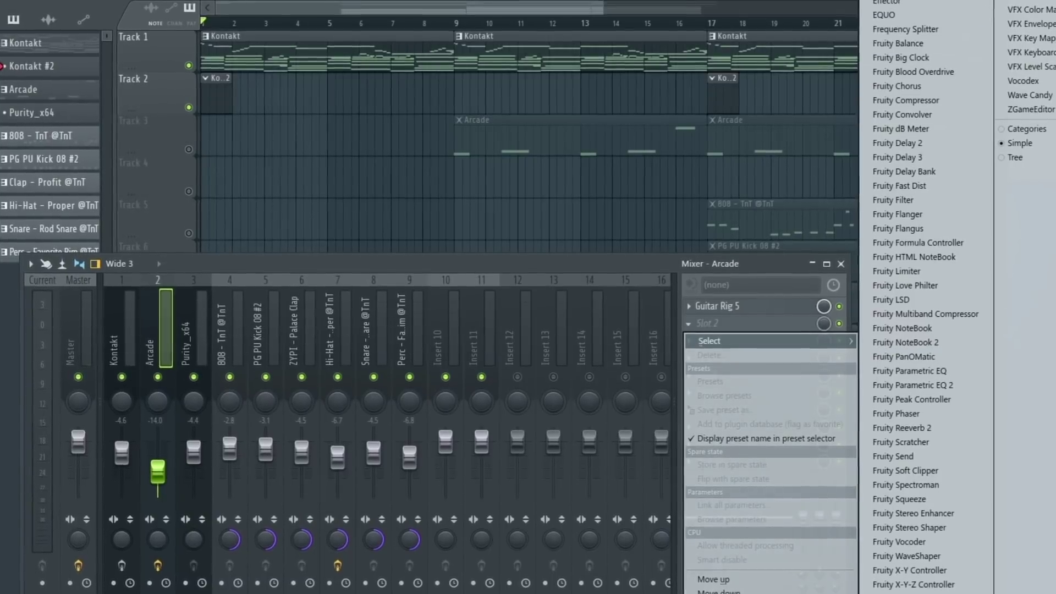
left_click(885, 2)
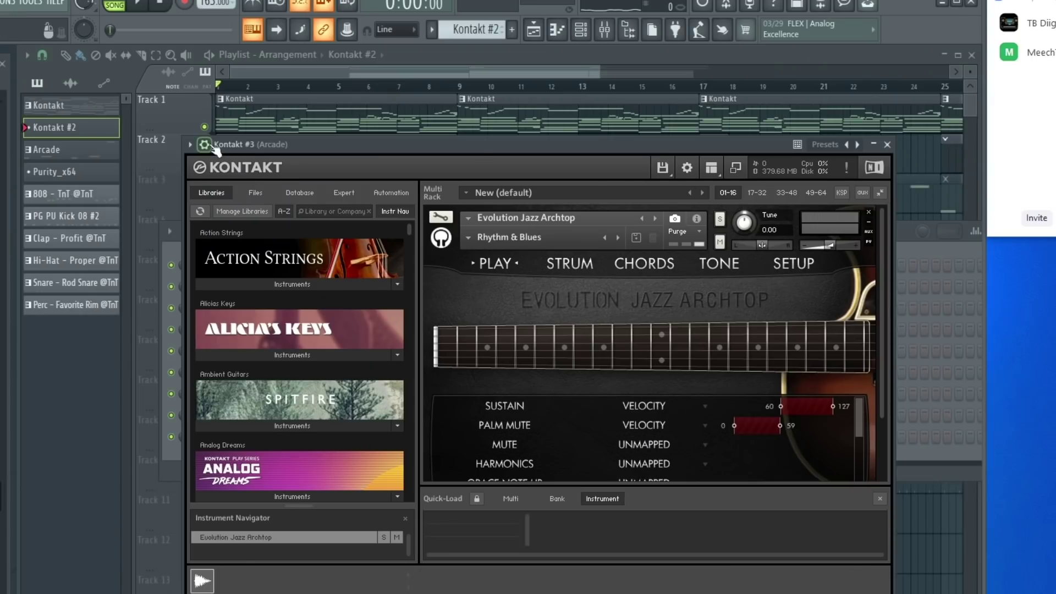
left_click(207, 145)
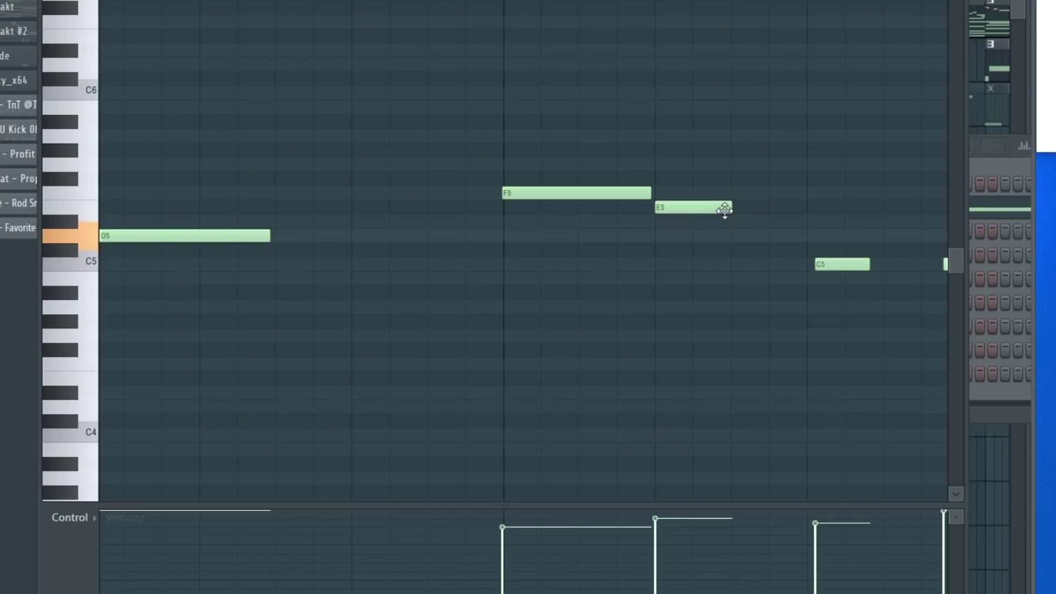
- Lengthen the E5 note and nudge the short C5 note, playing back to hear it
left_click_drag(724, 207, 761, 211)
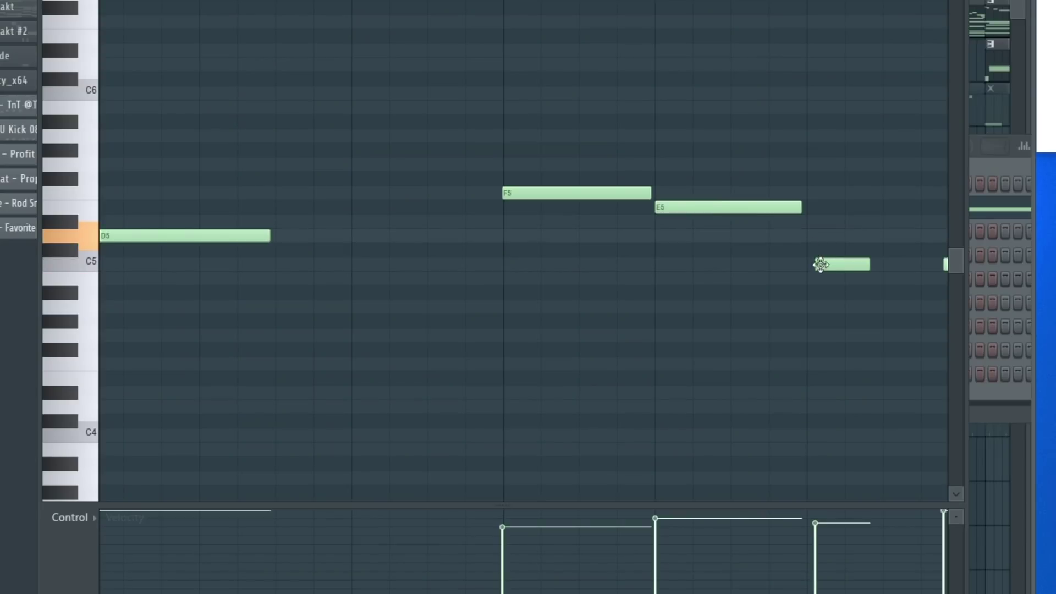
left_click_drag(821, 265, 817, 265)
key("space")
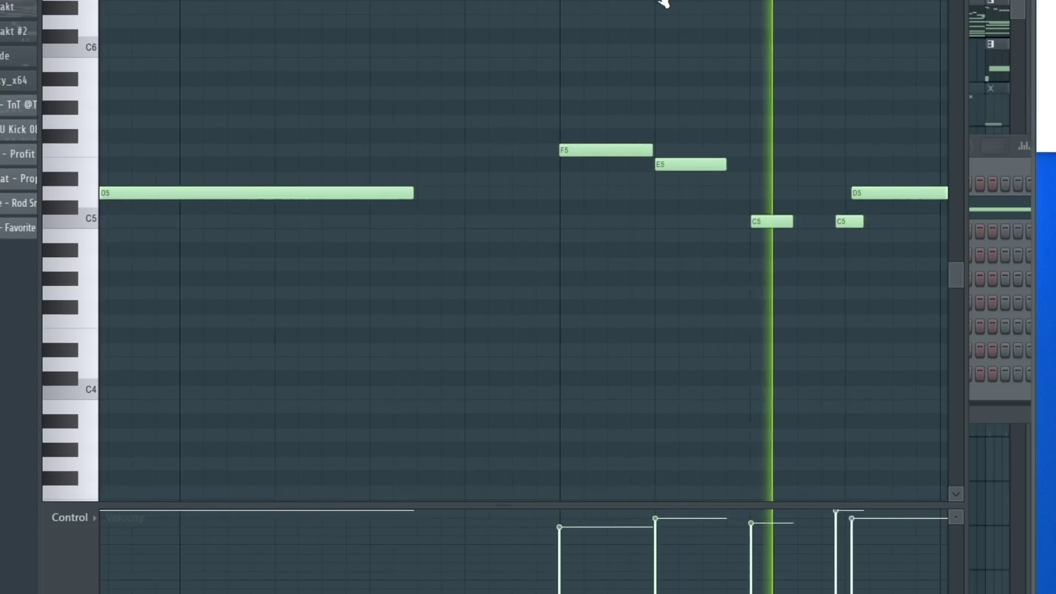
scroll(660, 2, "down", 2)
left_click_drag(790, 227, 796, 228)
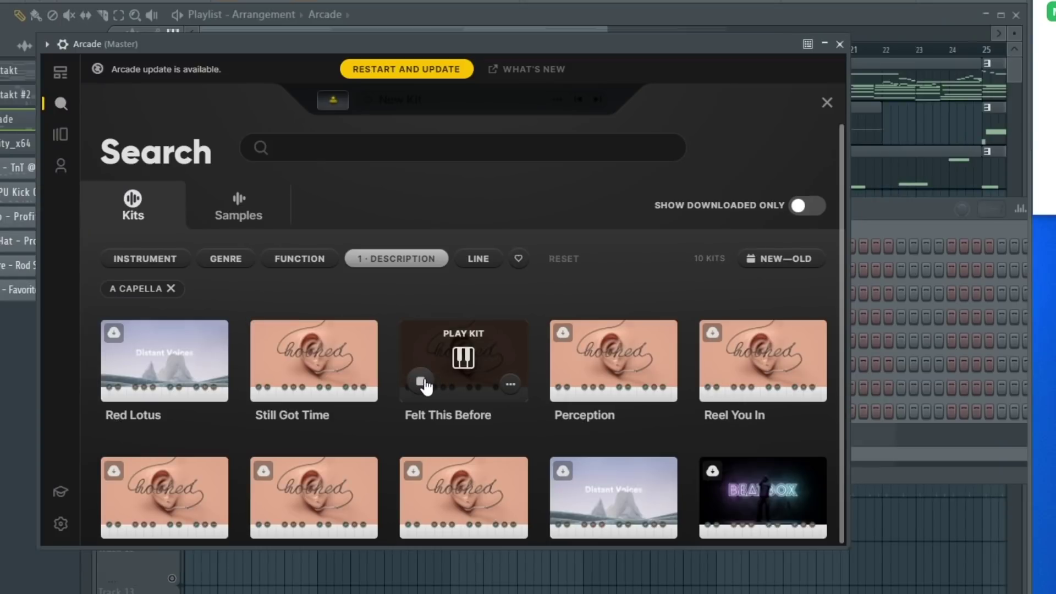
- Preview the Felt This Before, Perception, Reel You In, Raw Honey and Poised Arcade kits
left_click(420, 381)
left_click(570, 381)
left_click(719, 381)
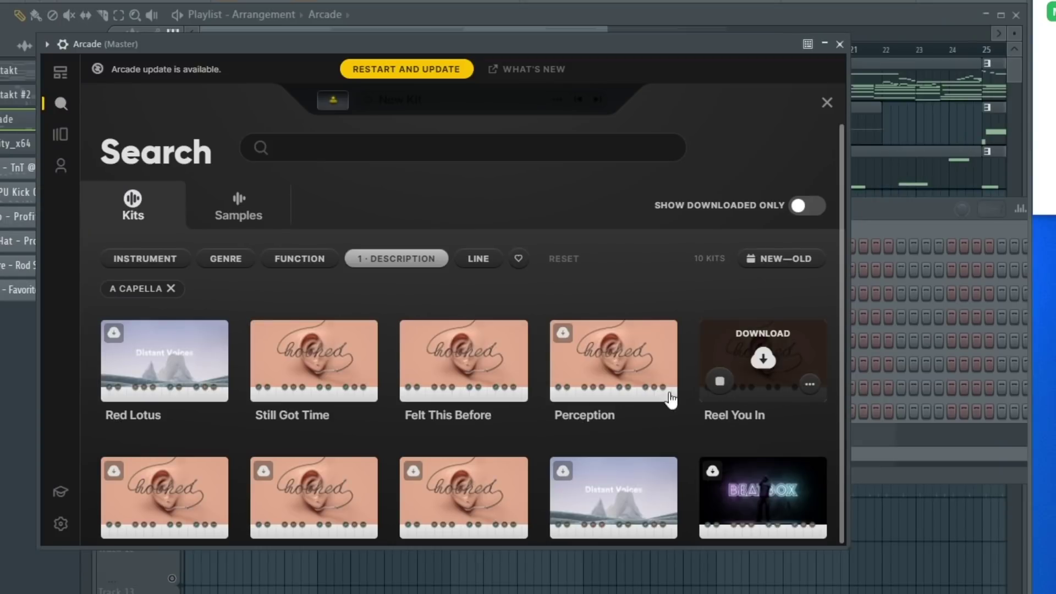
scroll(399, 406, "down", 1)
left_click(421, 484)
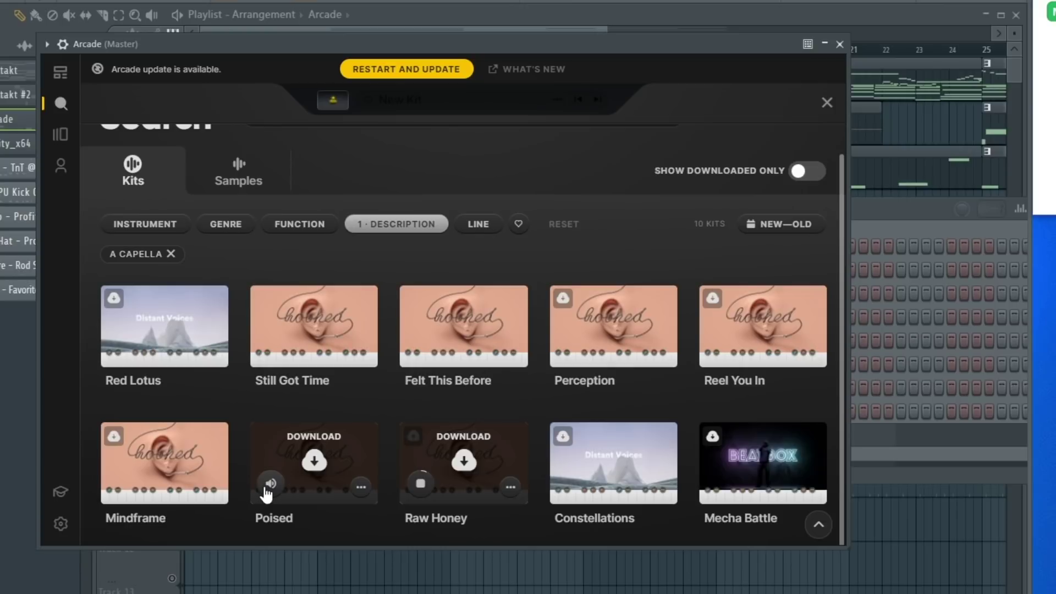
left_click(270, 484)
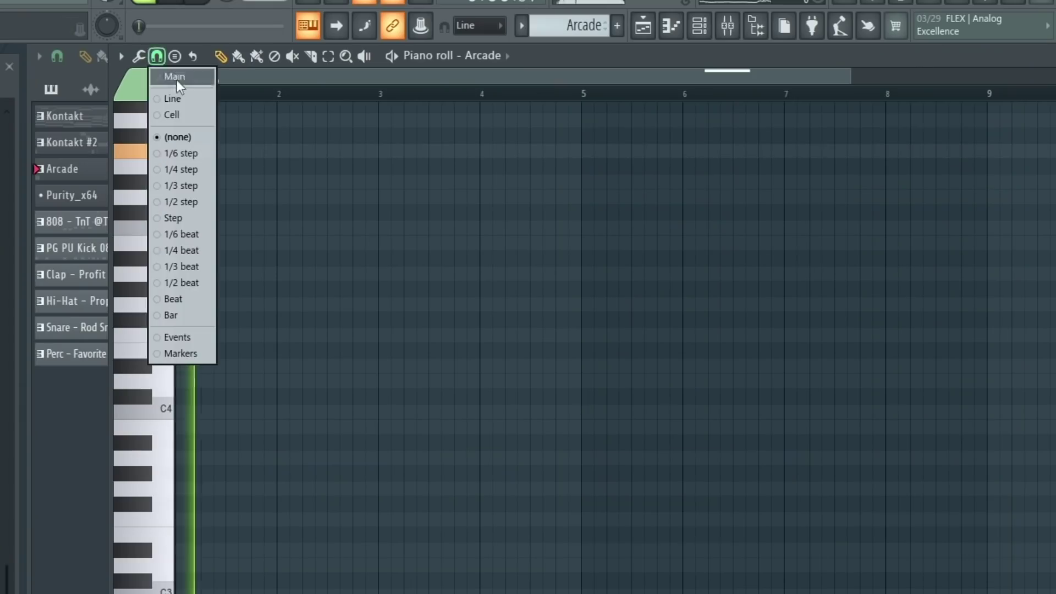
- Add an F5 and two B4 notes, and move the C#5 note down to F4
left_click(177, 80)
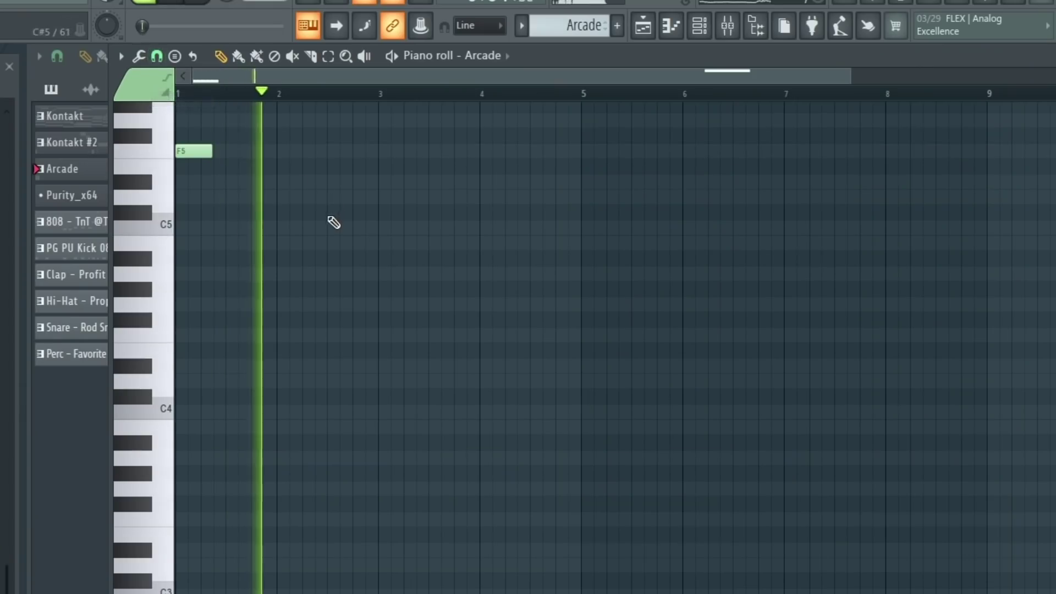
left_click(329, 242)
left_click_drag(363, 243, 376, 244)
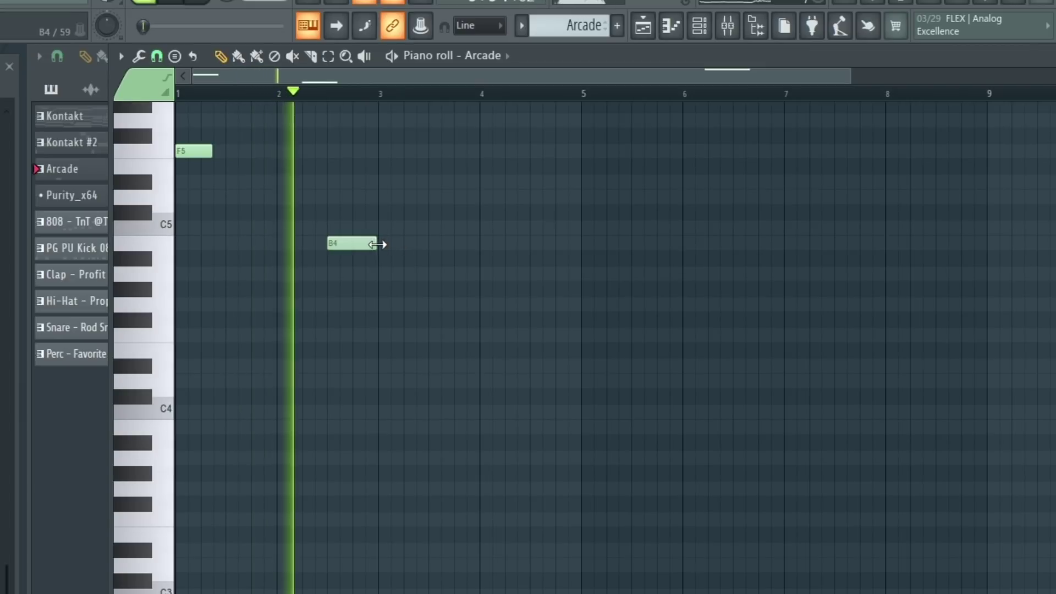
left_click(384, 243)
left_click(455, 211)
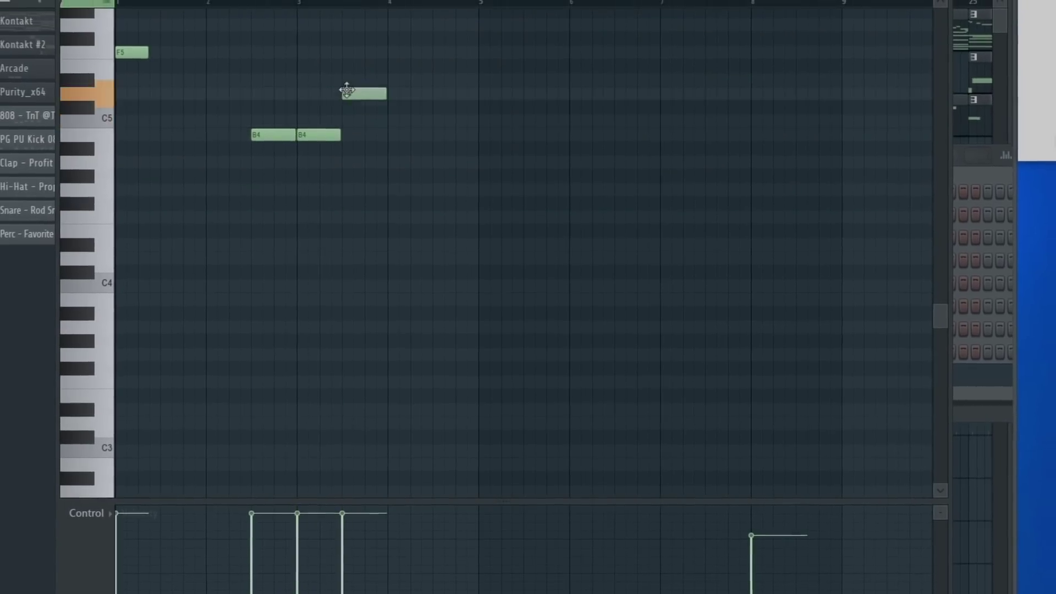
left_click_drag(364, 124, 341, 233)
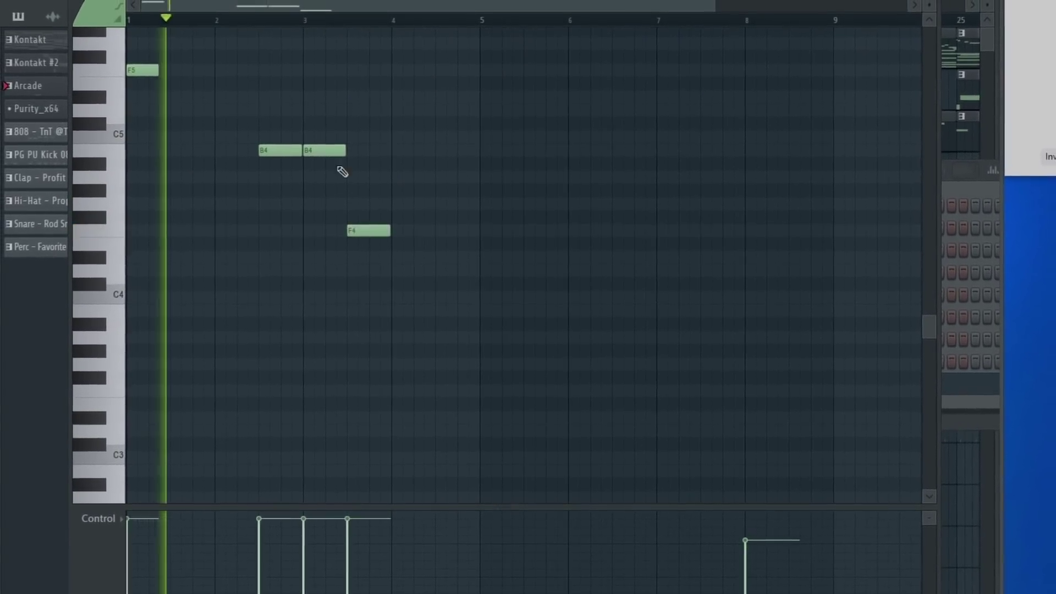
- Select all the melody notes and duplicate the phrase into bars 5–8
key("ctrl+a")
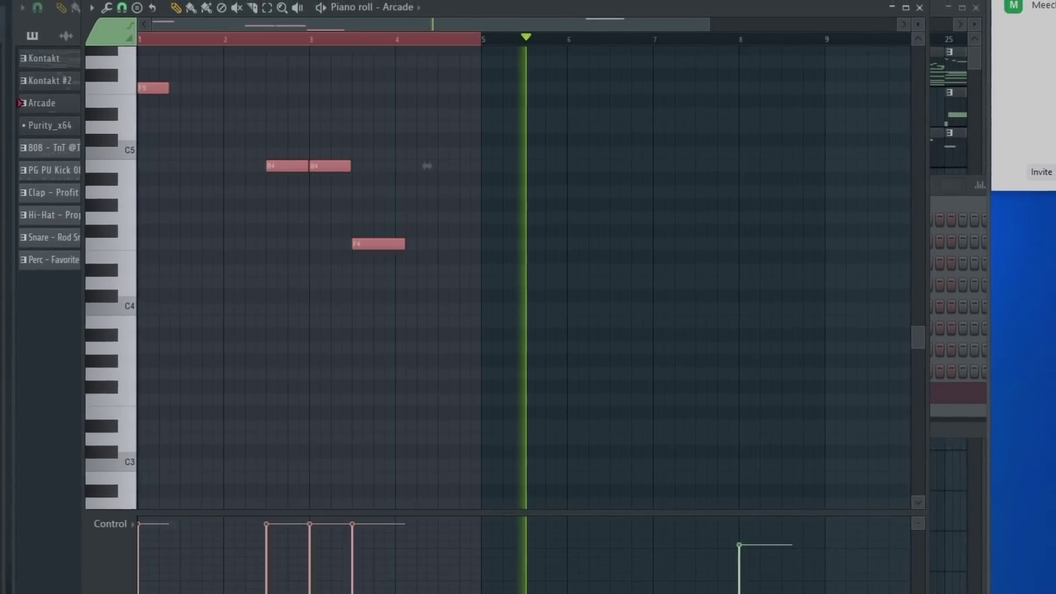
key("ctrl+b")
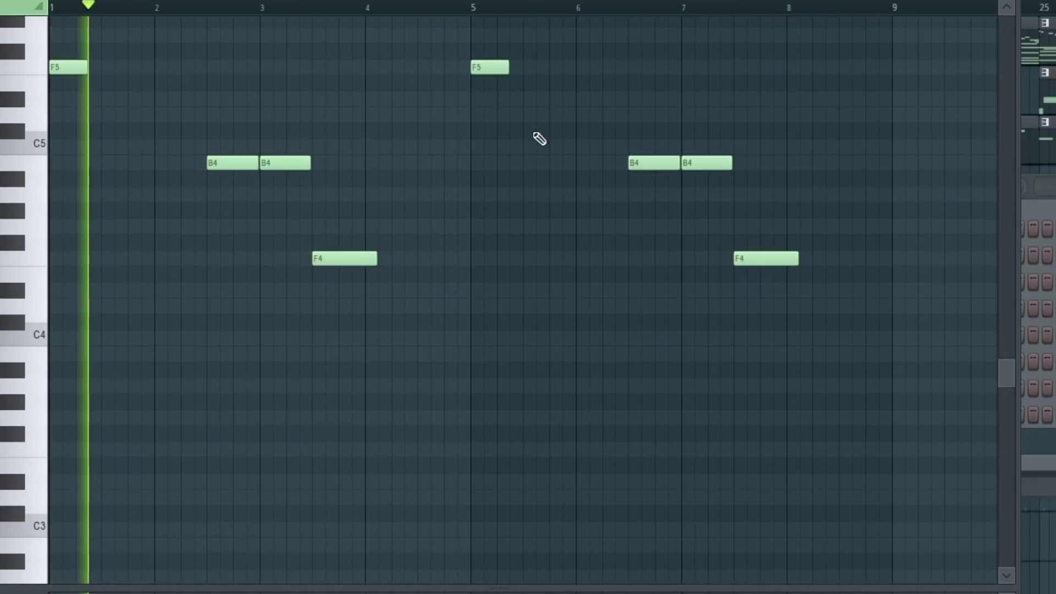
scroll(663, 153, "up", 3)
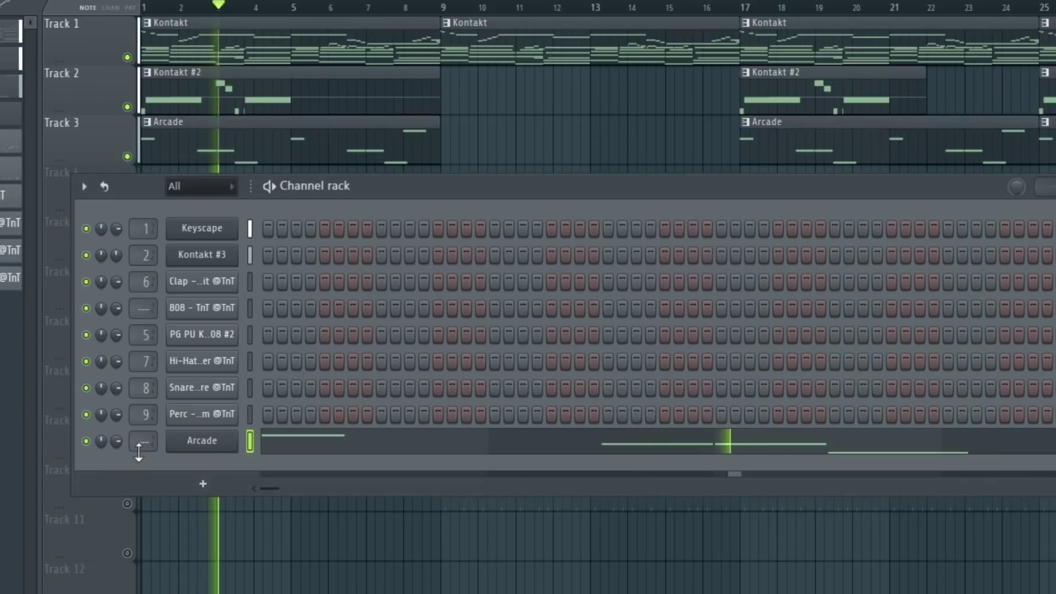
- Turn Arcade's volume down to about half, close LittleAlterBoy, and open effect slot 2's options
left_click_drag(116, 441, 137, 432)
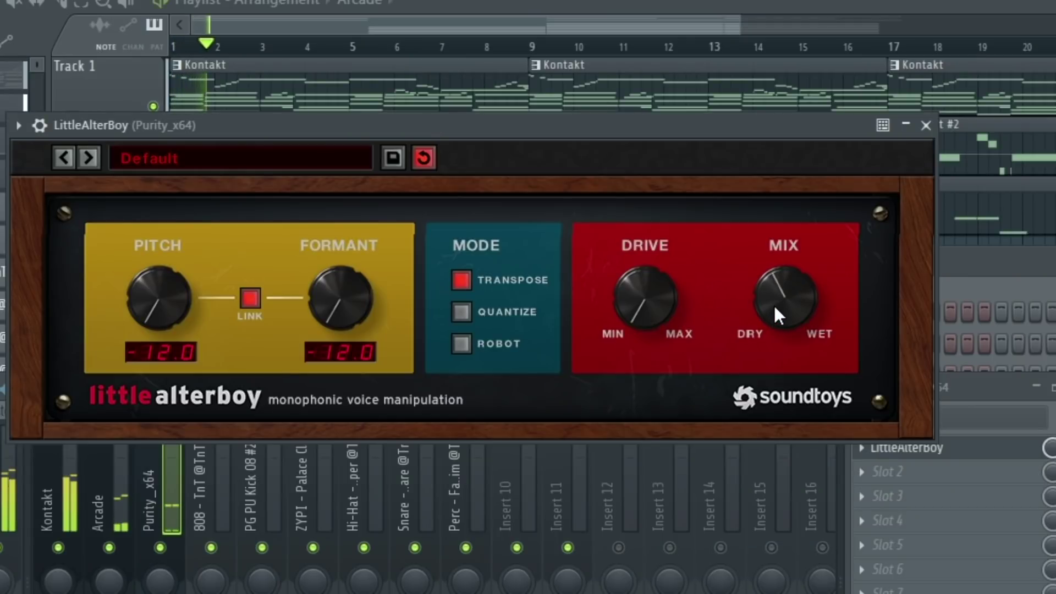
left_click(925, 126)
left_click(928, 464)
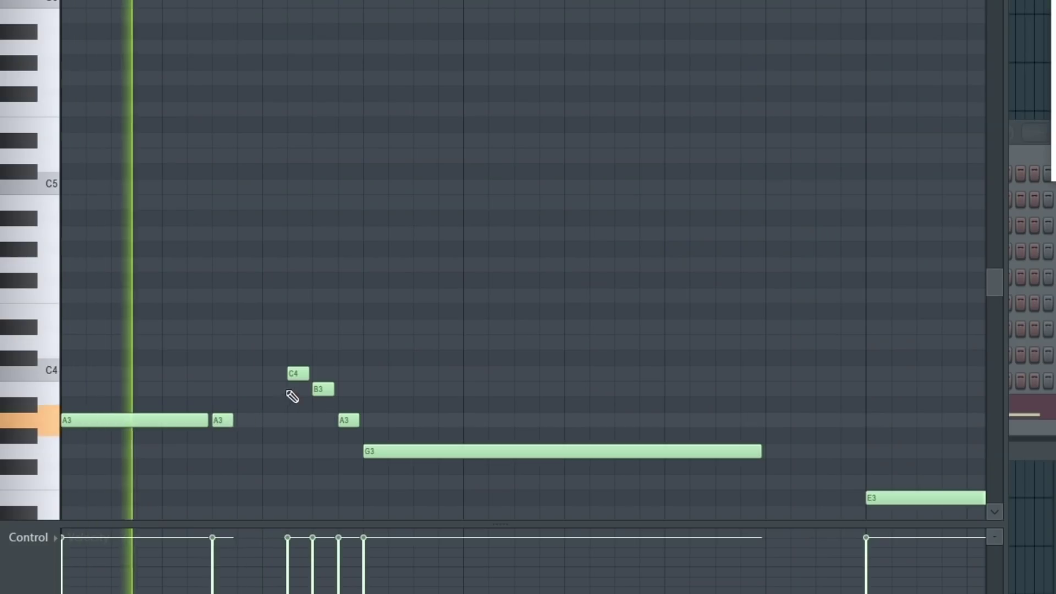
- Shift C4 earlier, delete the last short A3, and lengthen the B3, C4 and A3 notes
left_click_drag(290, 373, 265, 373)
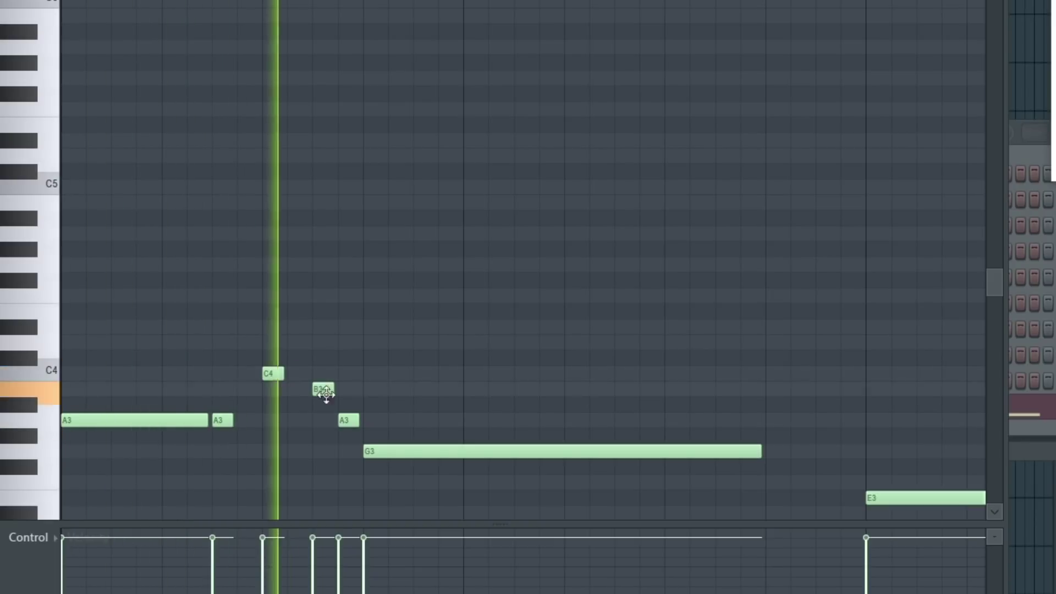
right_click(345, 419)
left_click_drag(332, 390, 360, 389)
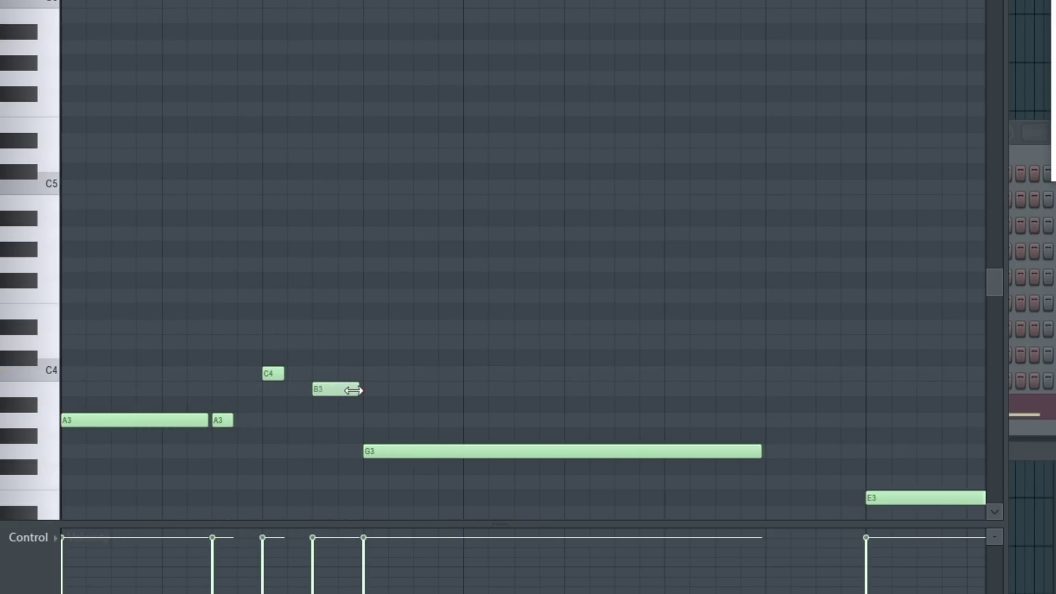
left_click_drag(284, 374, 308, 373)
left_click_drag(234, 418, 258, 418)
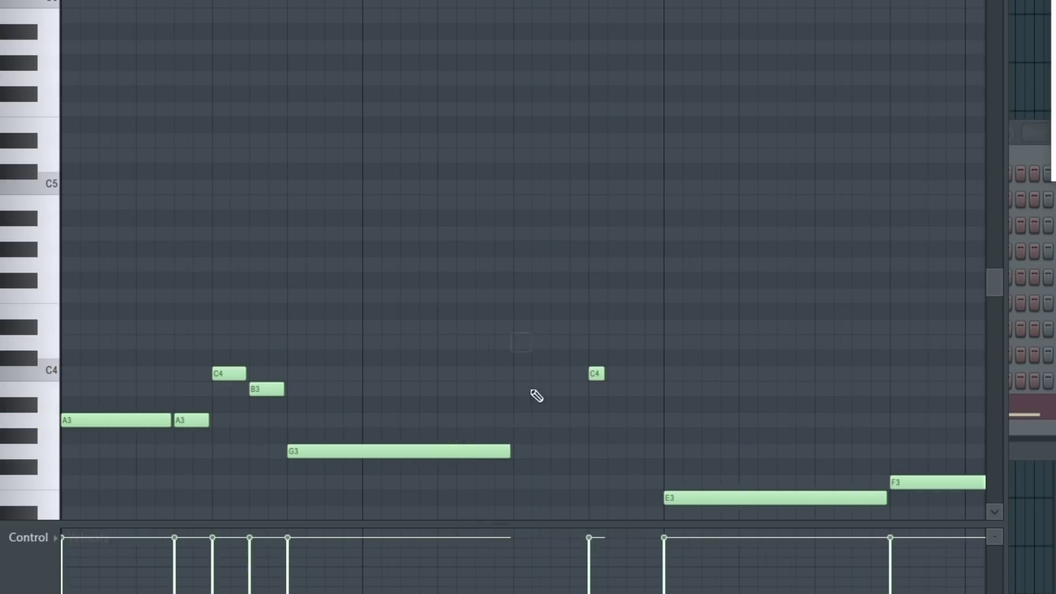
- Add two short G3 notes, delete a stray C4, and extend F3 to the pattern's end
left_click(520, 451)
left_click(557, 451)
right_click(597, 373)
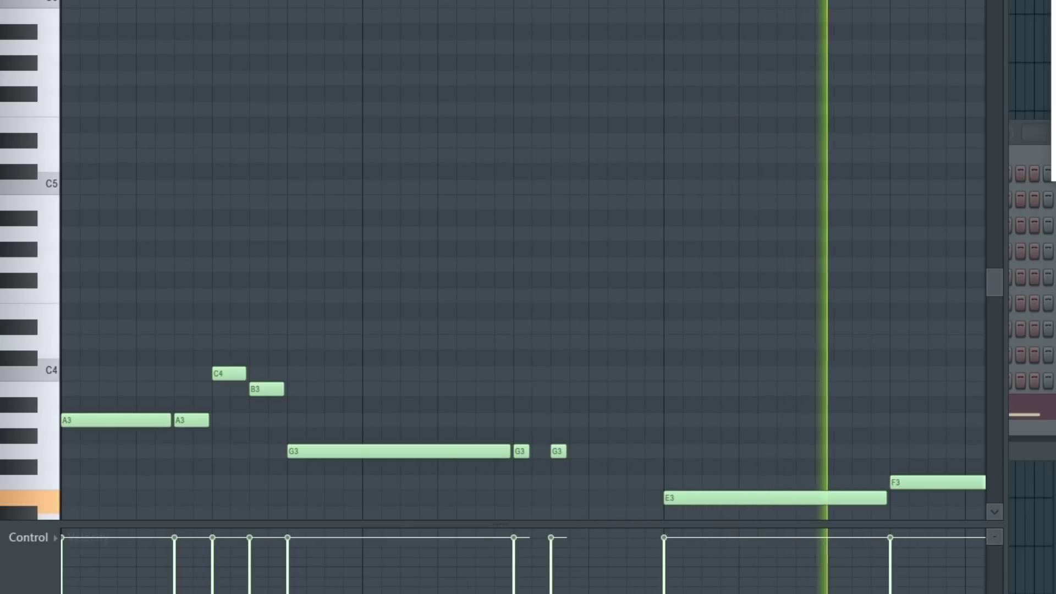
scroll(697, 3, "down", 2)
left_click_drag(743, 482, 842, 480)
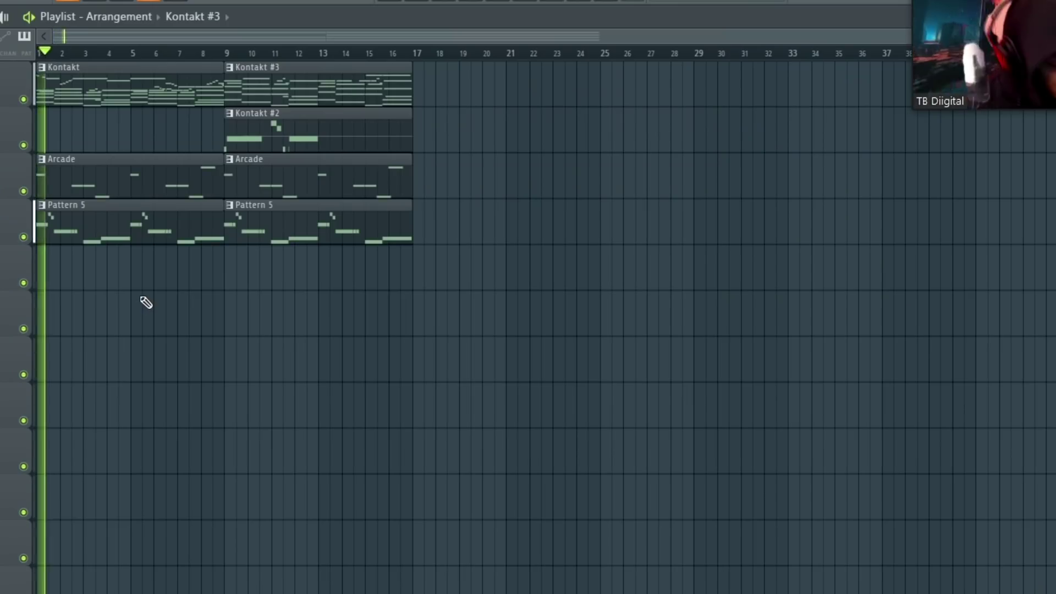
- Play the arrangement from bar 1
key("space")
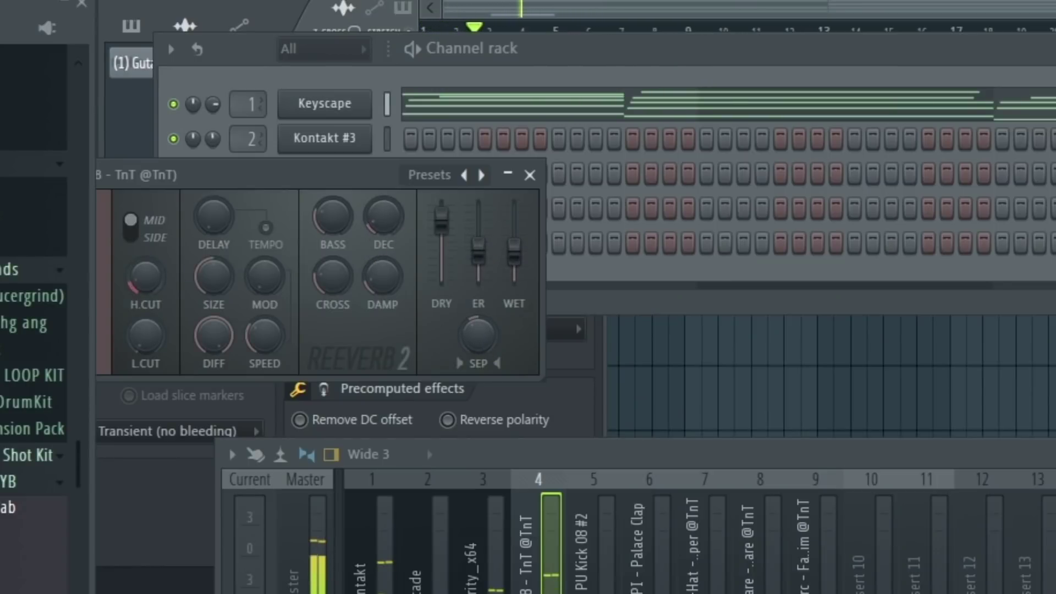
- Close the Reeverb 2 and TnT sampler windows to return to the playlist
left_click(530, 175)
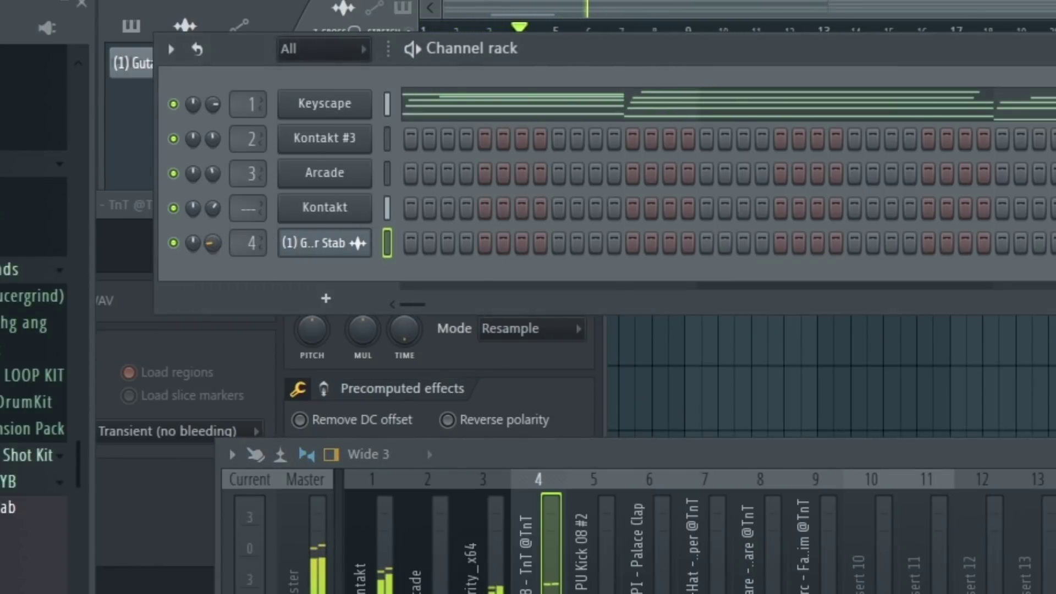
left_click(570, 377)
left_click(593, 206)
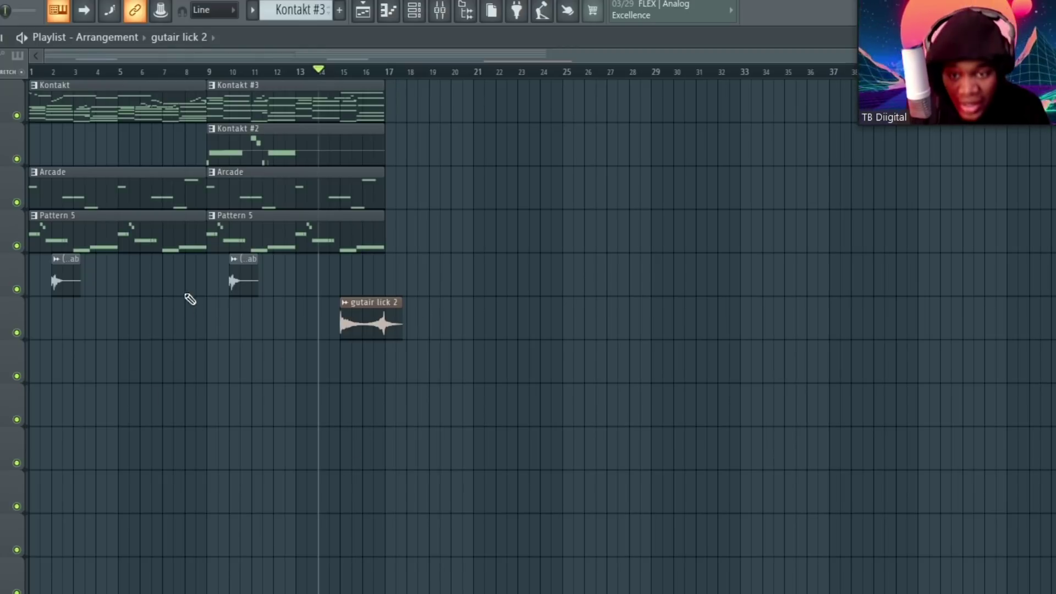
- Nudge the gutair lick 2 pitch slightly lower and pull its volume knob down while replaying
left_click(414, 10)
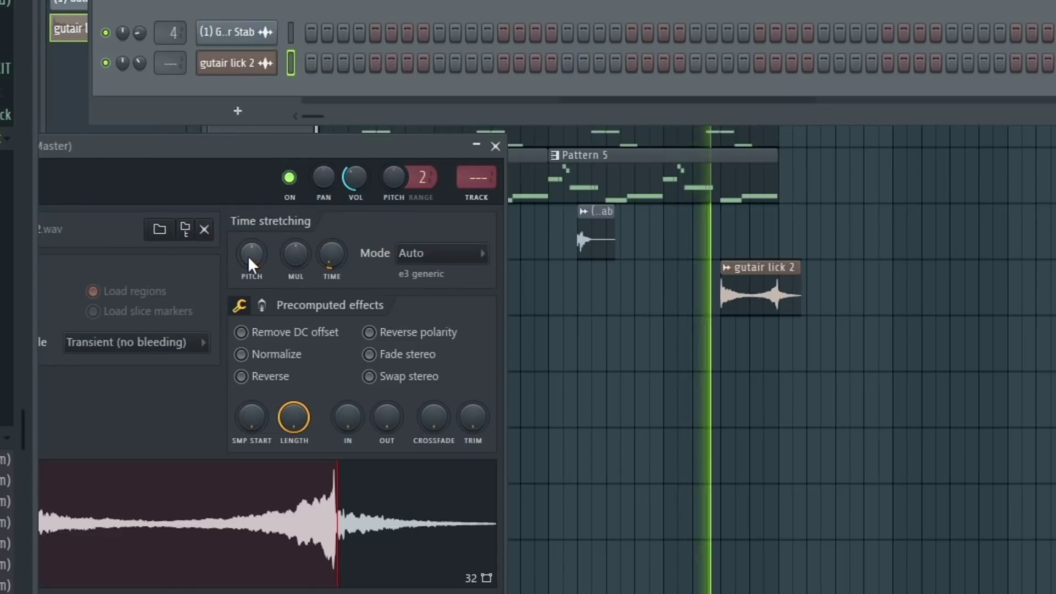
key("space")
scroll(253, 254, "down", 1)
key("space")
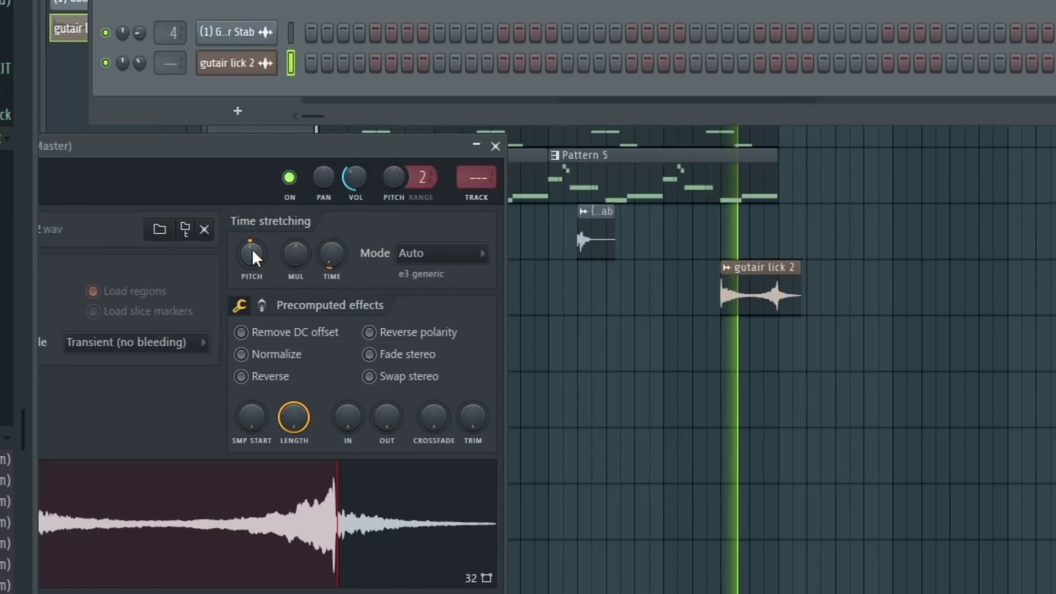
left_click_drag(354, 184, 354, 209)
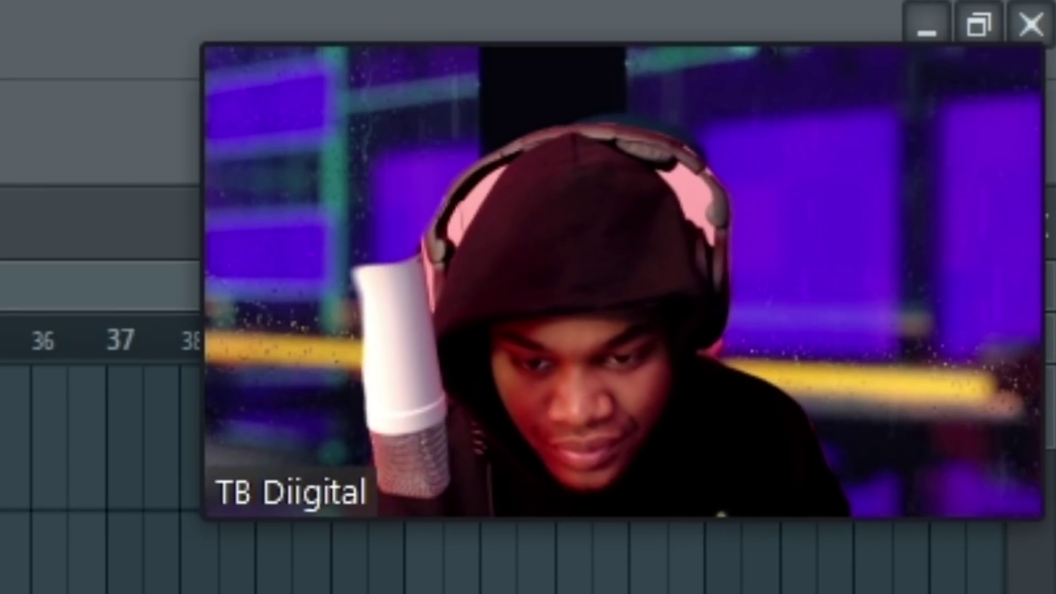
- Switch back to FL Studio and show the list of instrument channels
key("alt+Tab")
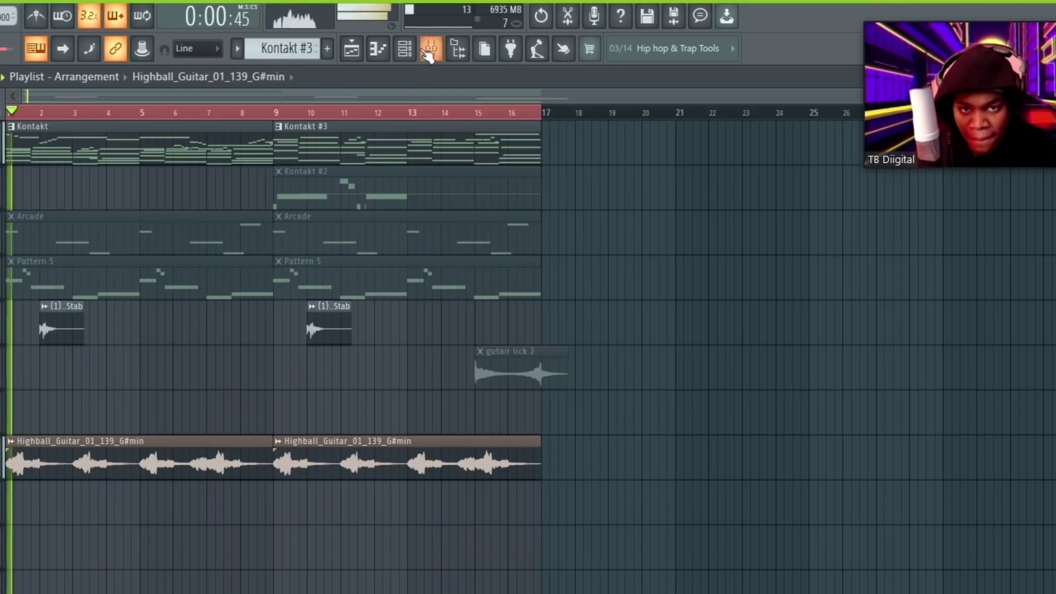
left_click(430, 50)
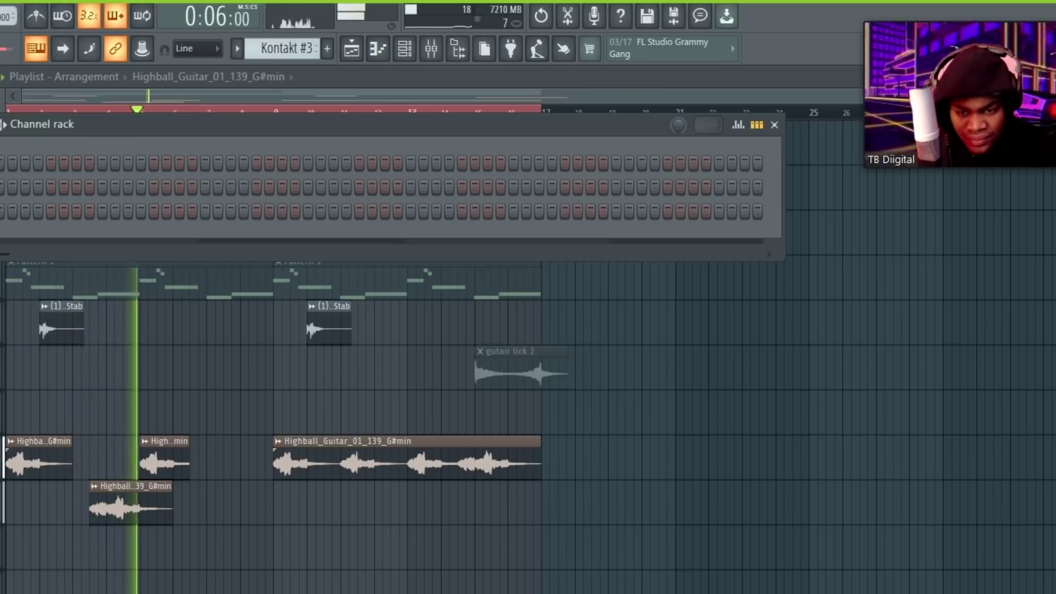
- Copy the short guitar chop further right and unsolo Track 7 so every track plays
left_click_drag(115, 501, 251, 519)
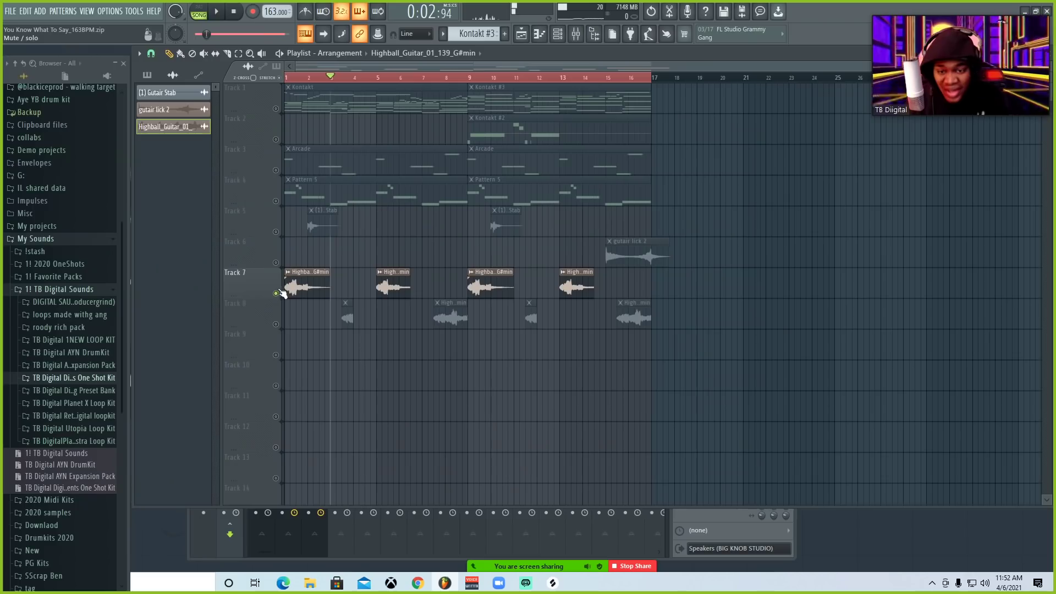
right_click(275, 293)
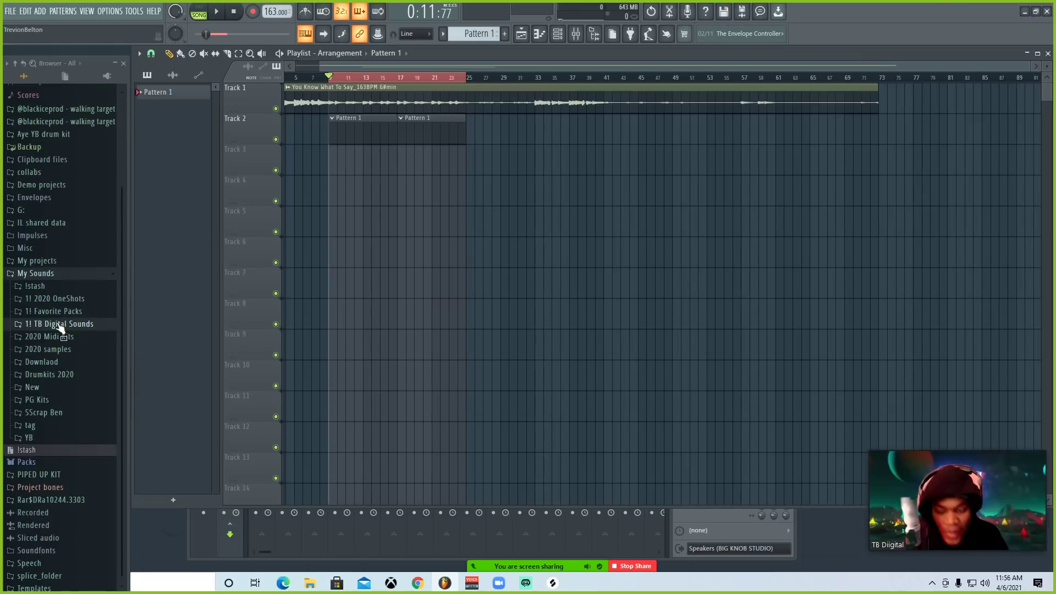
- Find the 134 BPM hi-hat loop in the PG Kits folder and close its sample settings
left_click(61, 325)
left_click(62, 324)
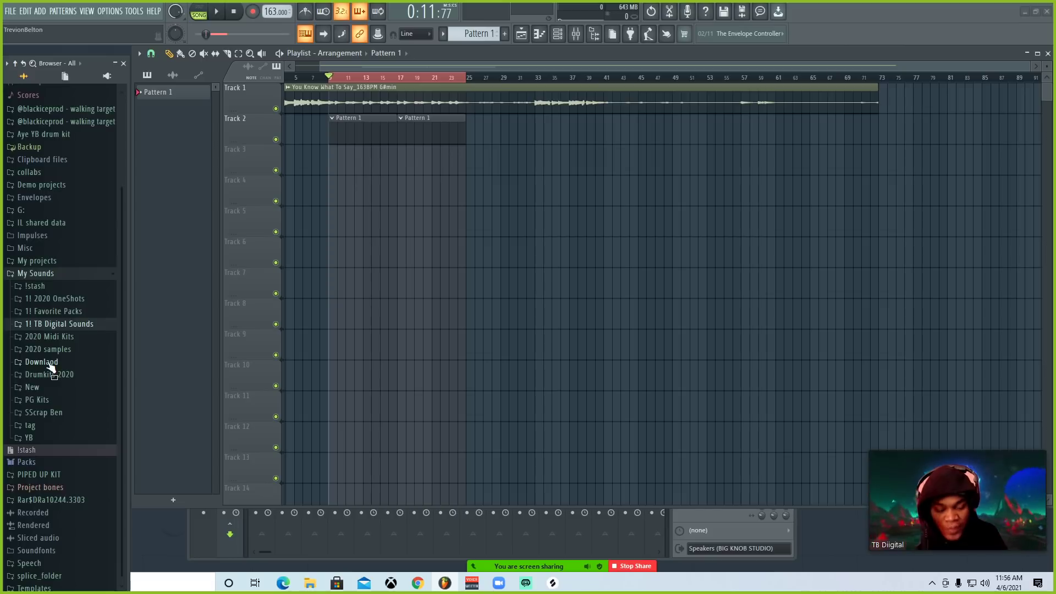
left_click(42, 396)
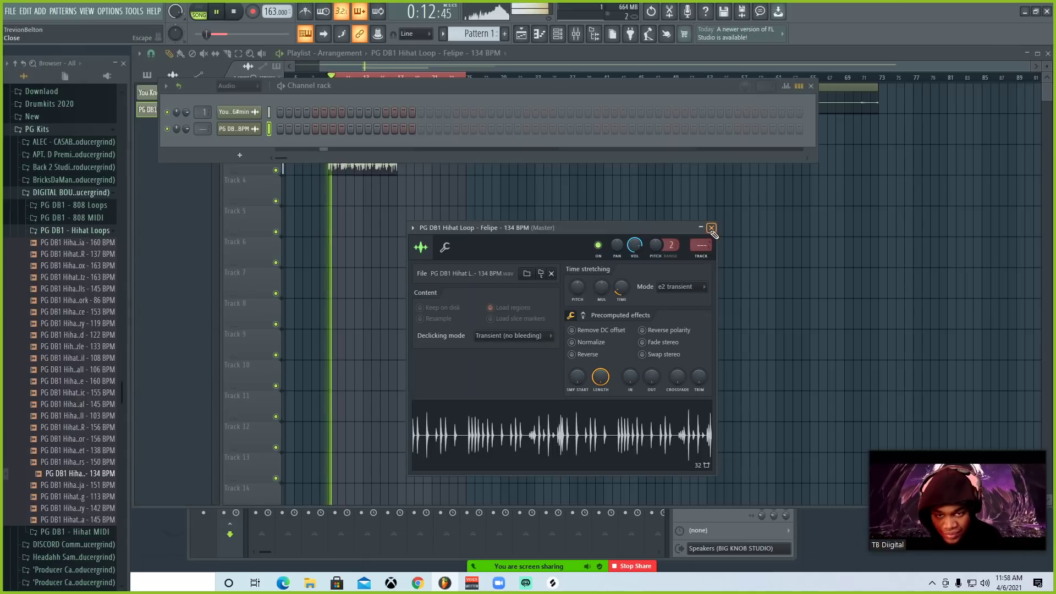
left_click(711, 227)
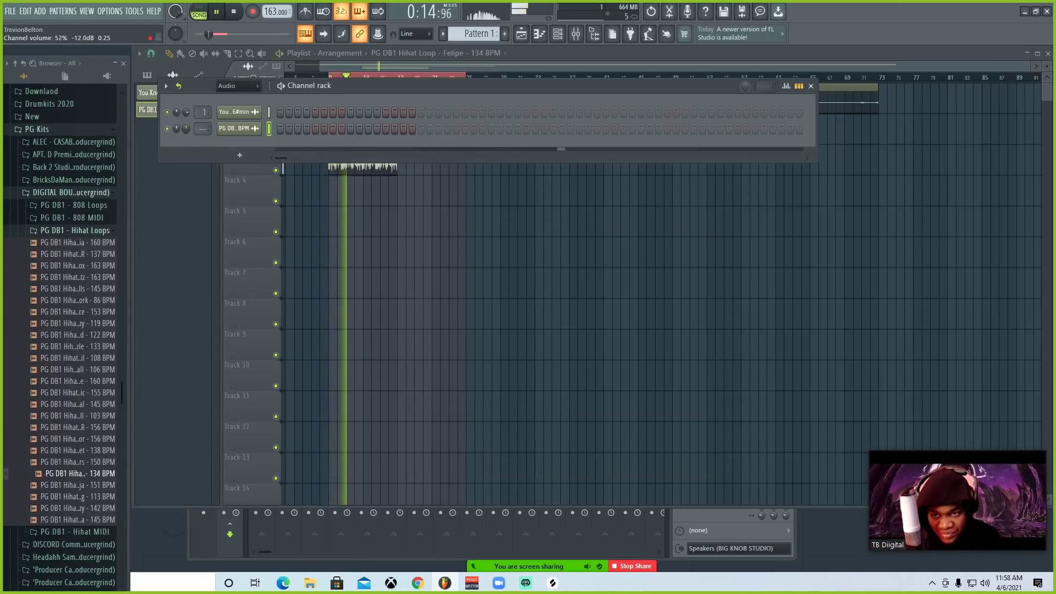
- Copy the hi-hat loop clip further right on Track 3 and collapse the hi-hat loops folder
key("F6")
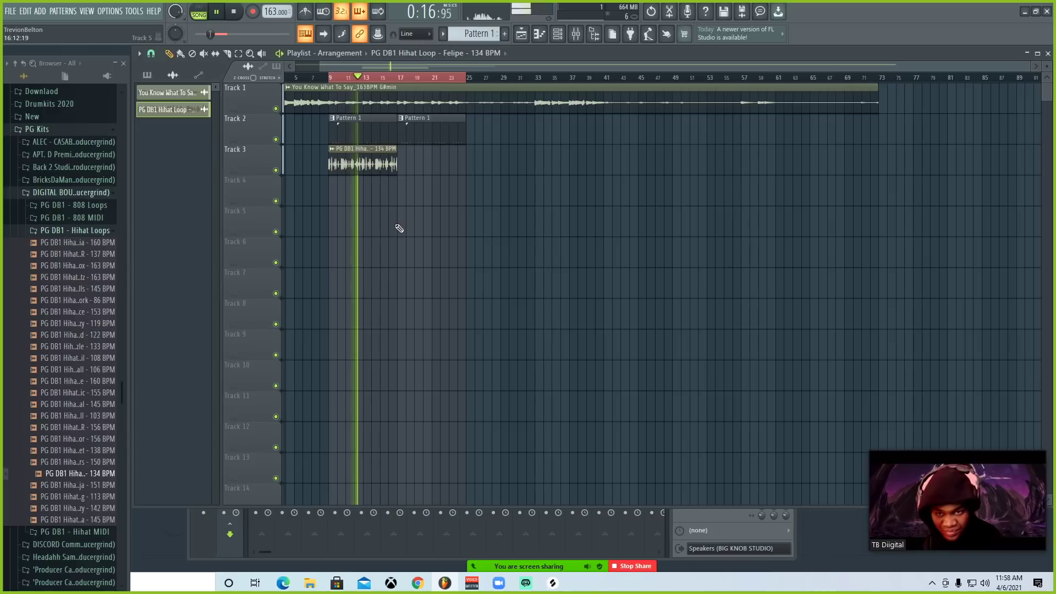
scroll(355, 82, "up", 4)
left_click_drag(342, 154, 517, 153, "shift")
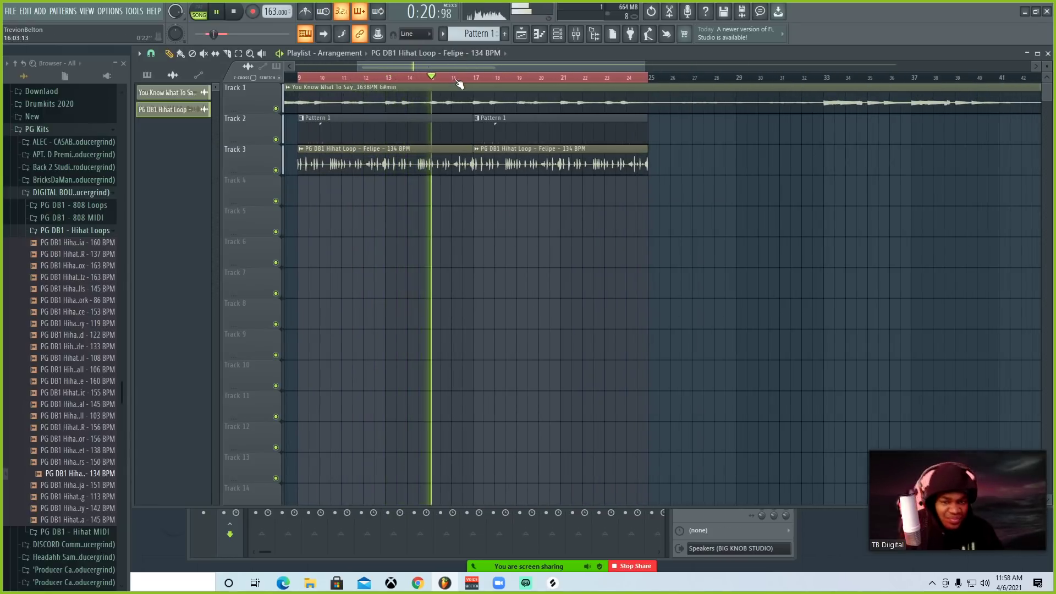
scroll(459, 79, "down", 3)
left_click(72, 230)
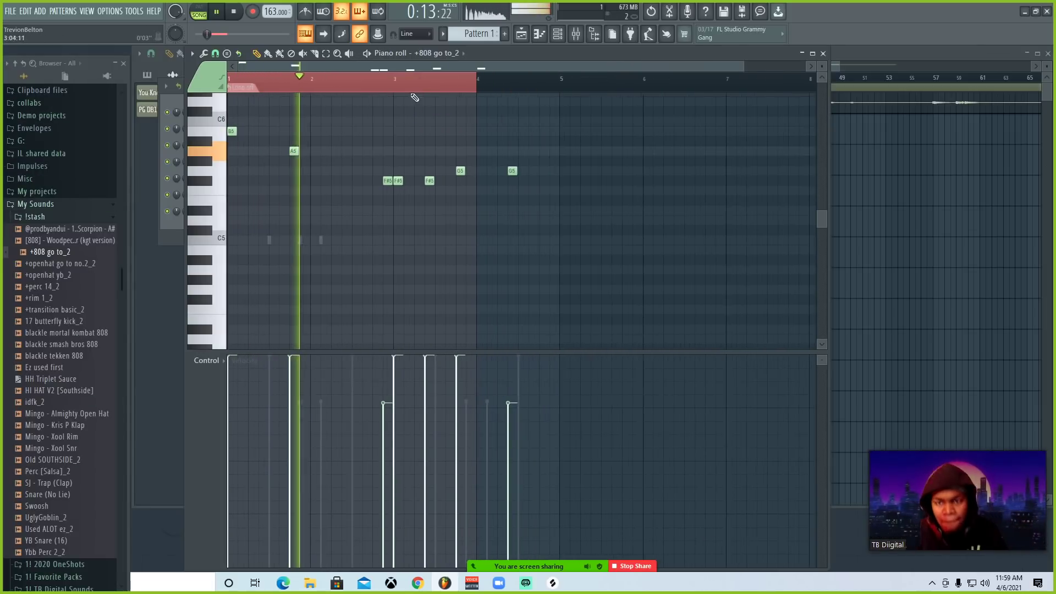
- Drop the selected 808 notes an octave and raise the three F#4 notes to F#5
key("ctrl+Down")
left_click(517, 172, "ctrl")
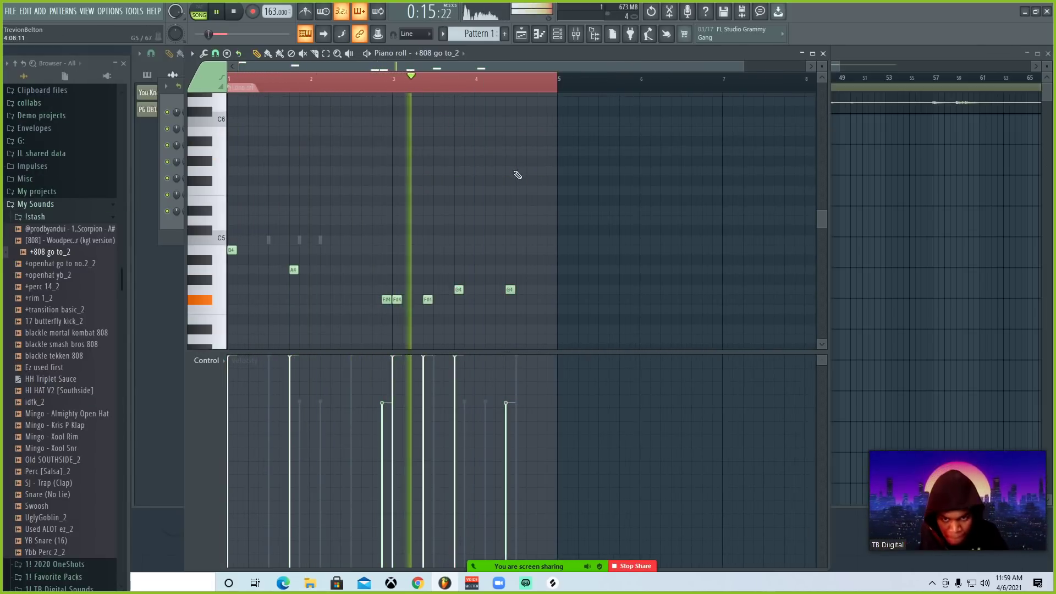
scroll(521, 164, "down", 2)
left_click_drag(443, 245, 380, 233)
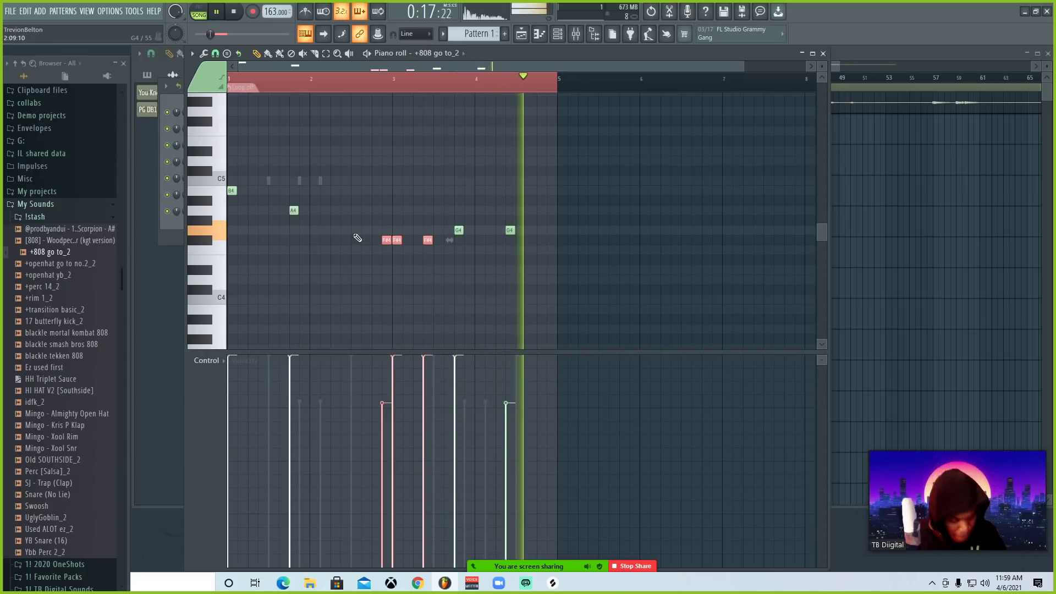
key("ctrl+Up")
key("space")
key("ctrl+d")
key("space")
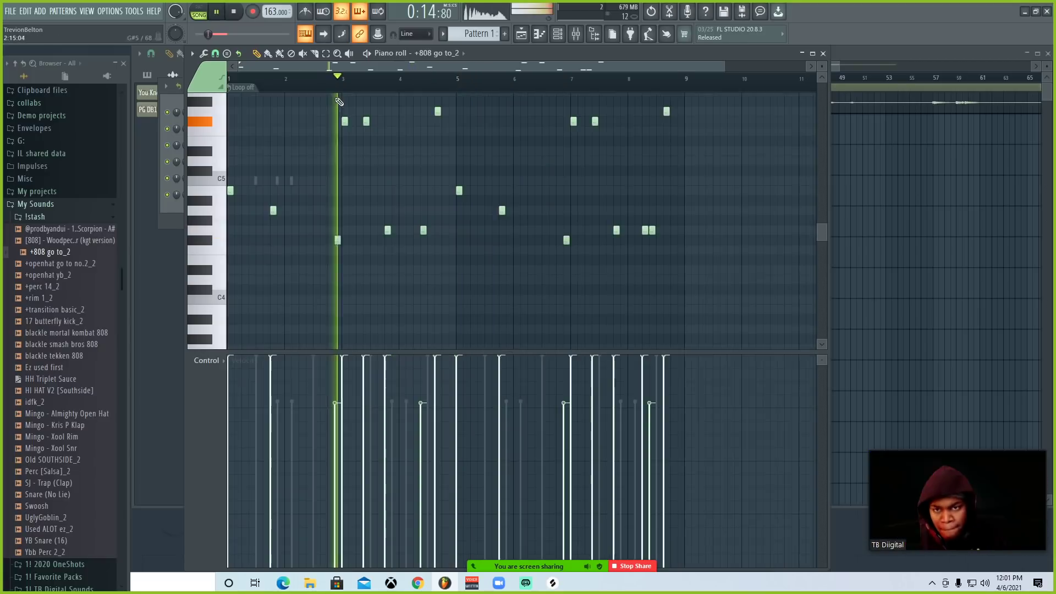
- Play back the reshaped 808 pattern to review it, then close its piano roll
scroll(339, 102, "up", 2)
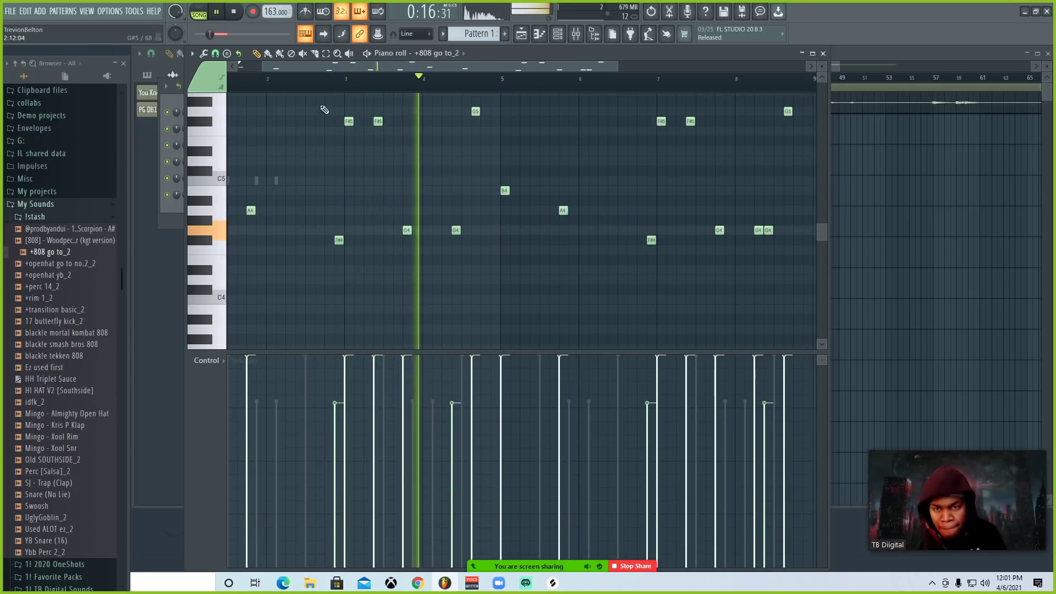
scroll(324, 89, "down", 2)
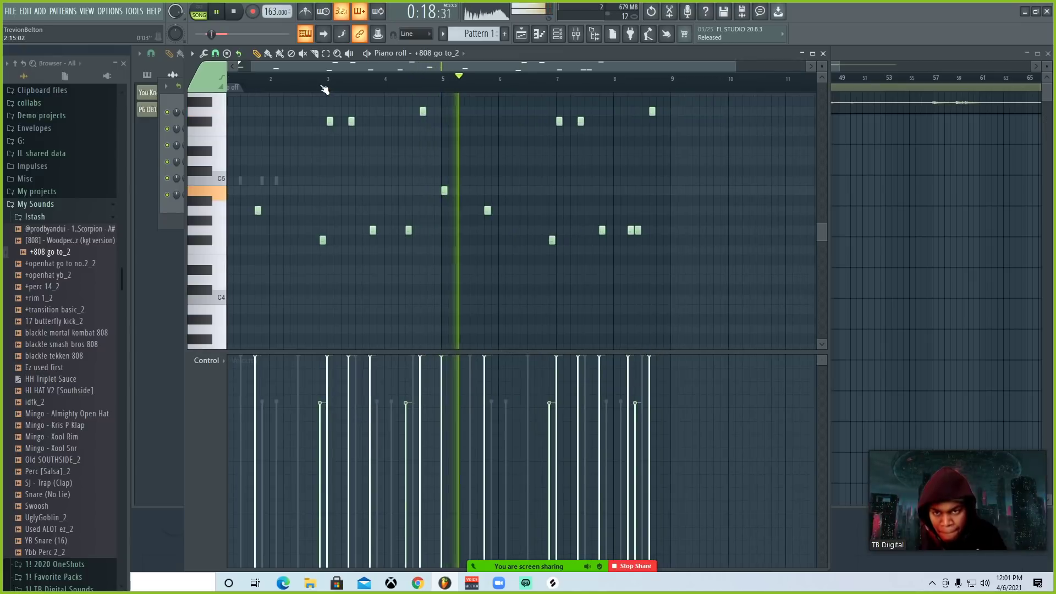
scroll(325, 90, "down", 2)
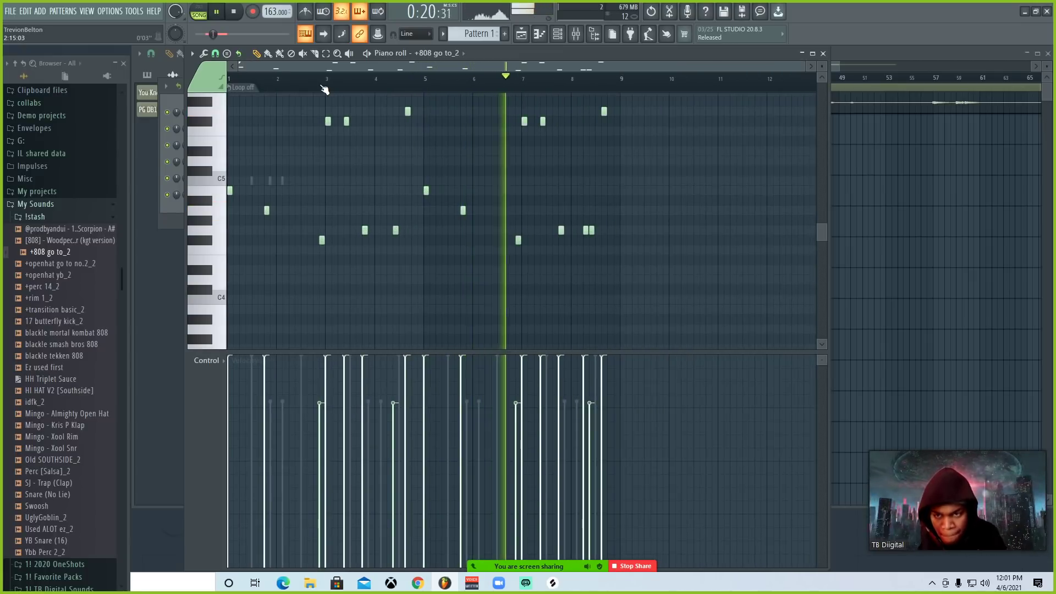
left_click(823, 54)
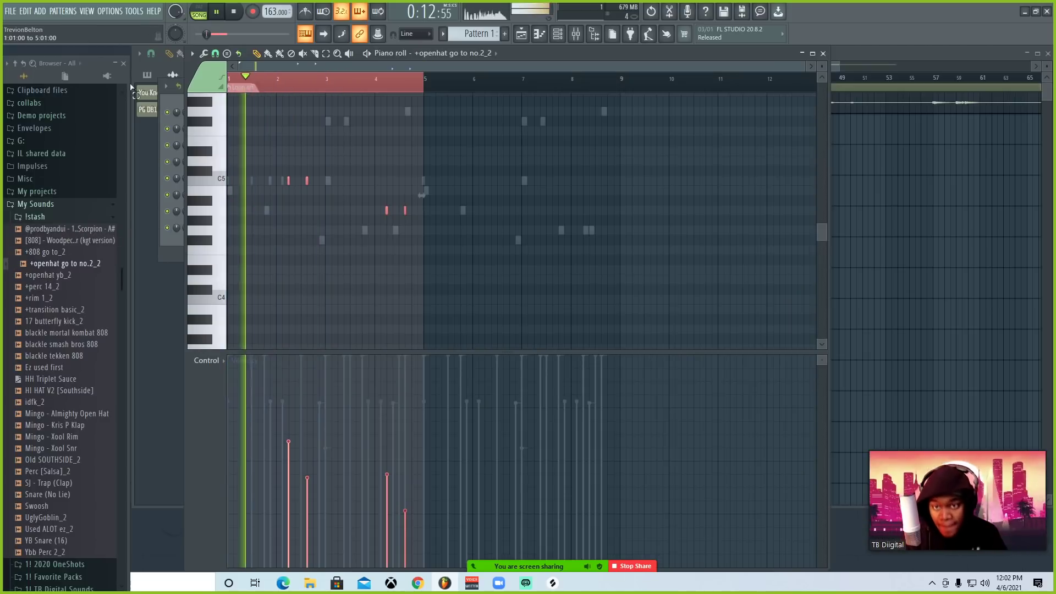
- Lower the velocity of the four lower open-hat notes in bars 4 and 8, then close the editor
left_click(377, 141, "ctrl")
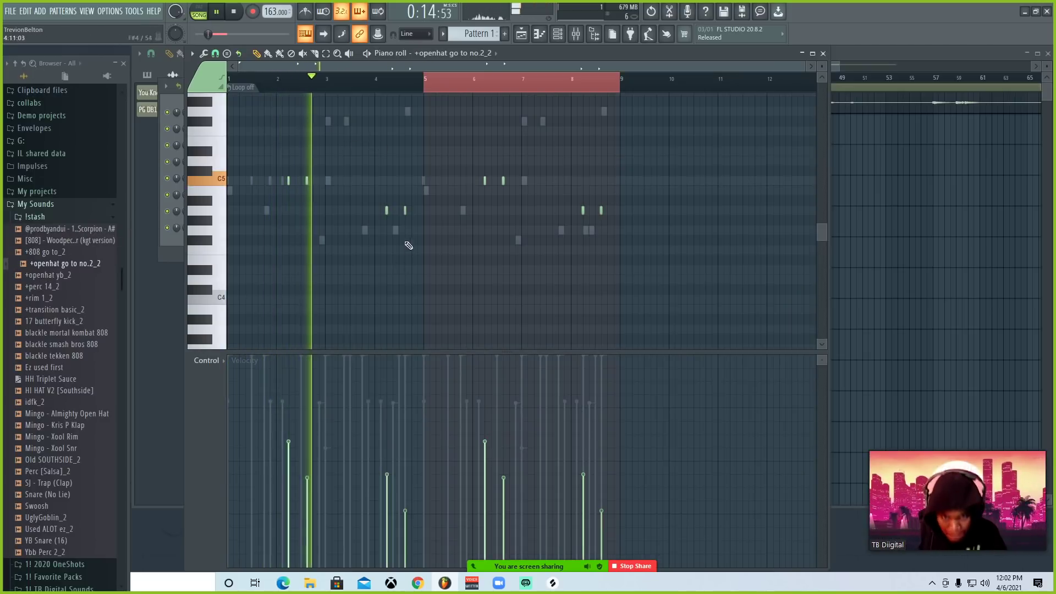
left_click_drag(380, 196, 607, 225)
scroll(600, 213, "down", 3)
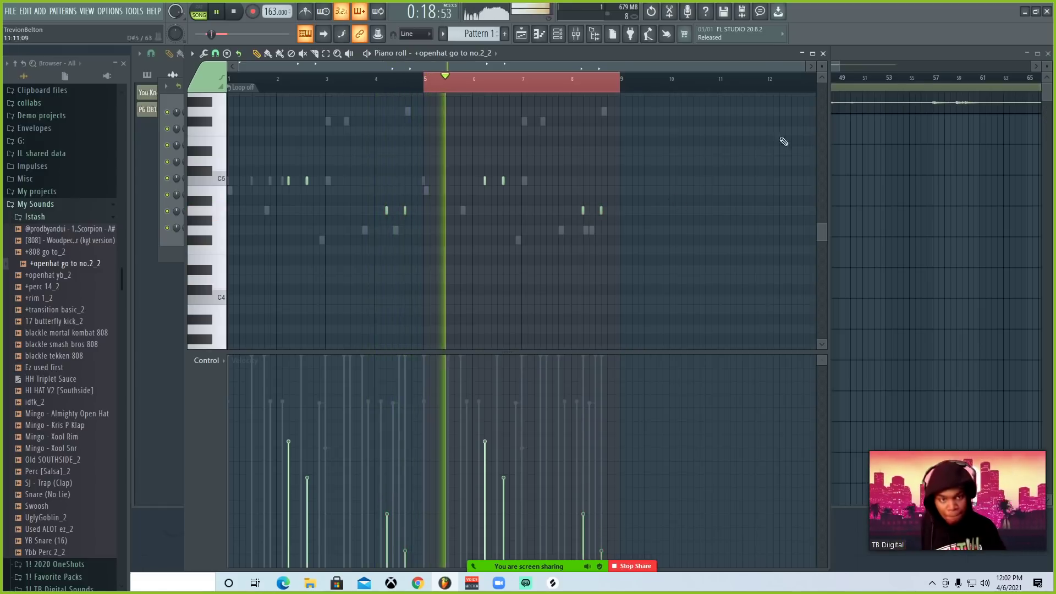
left_click(821, 53)
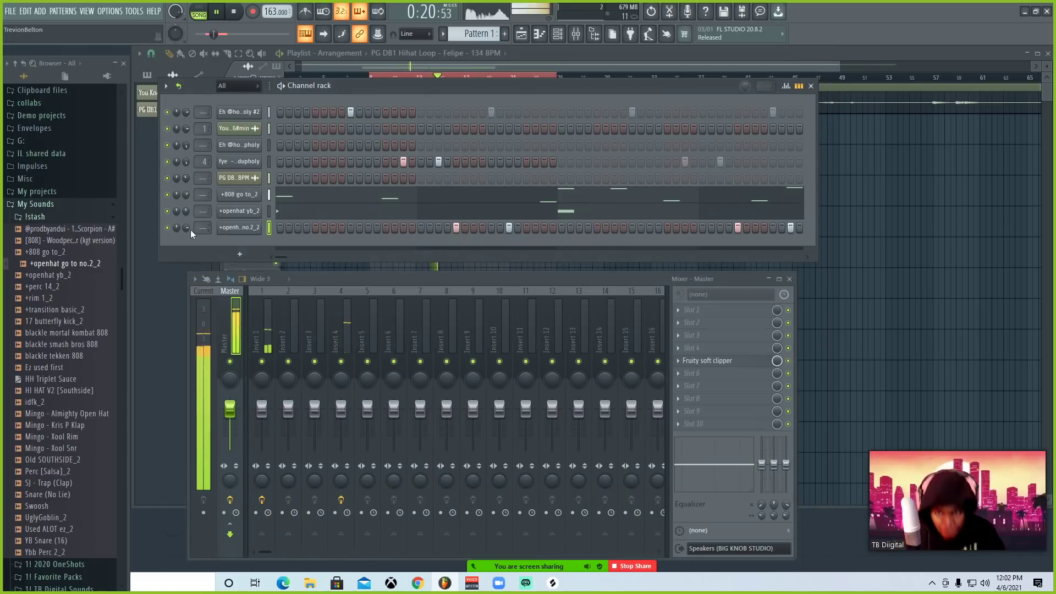
- Add UglyGoblin_2 as a new channel and place a short C5 note after bar 8
left_click_drag(44, 524, 245, 239)
scroll(682, 87, "up", 2)
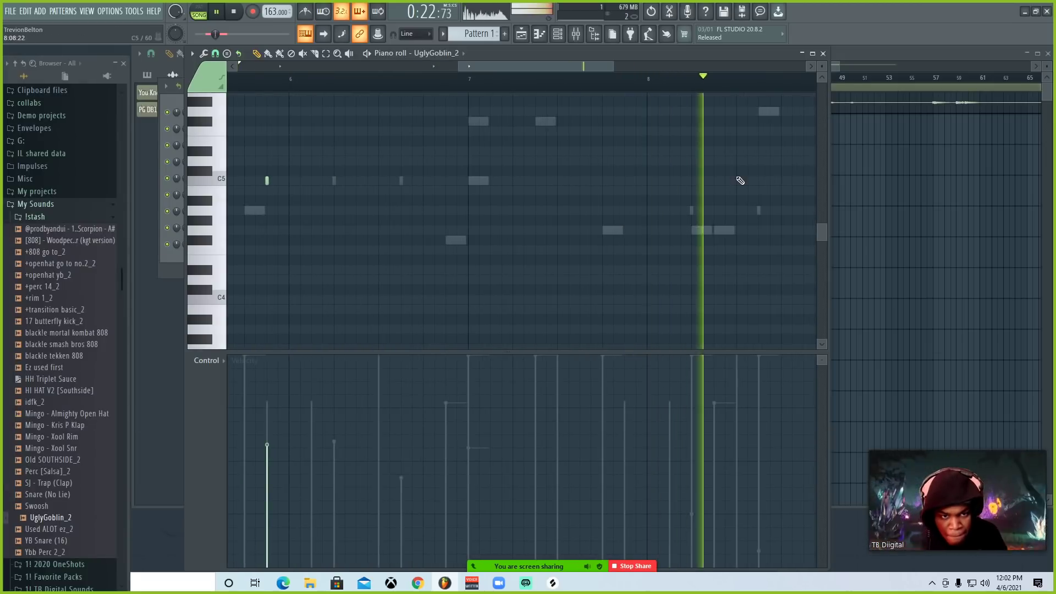
left_click(748, 181)
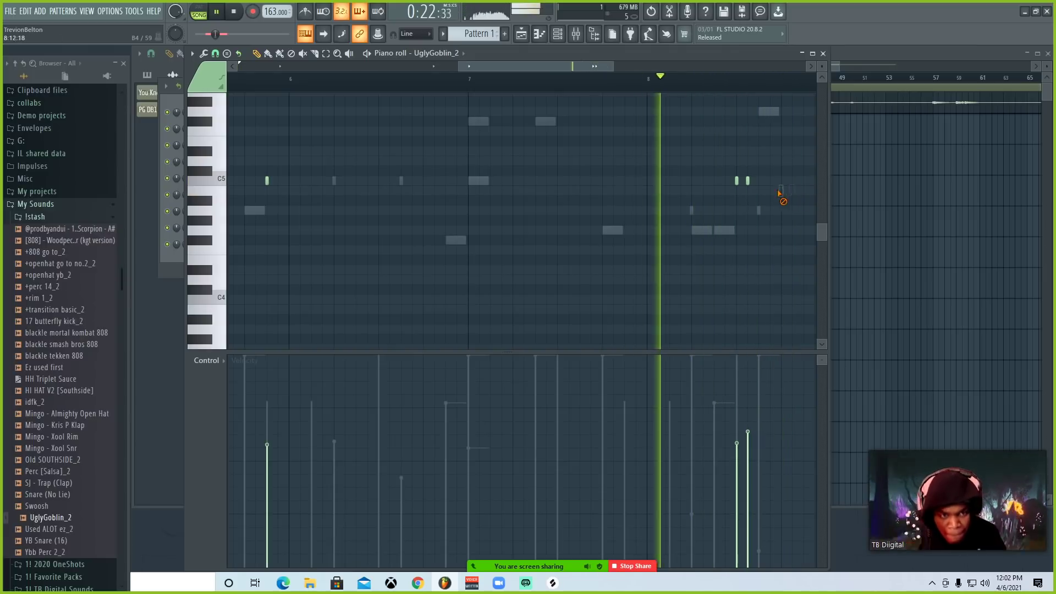
key("space")
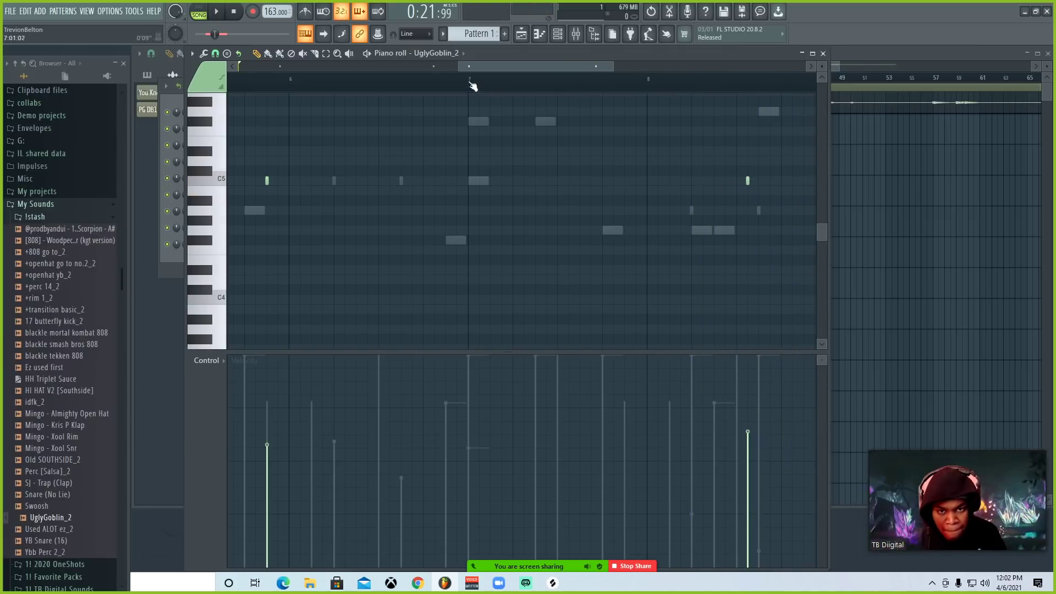
key("space")
- Add two more short C5 notes, move the last note to A4, and raise two notes to D5
left_click(691, 181)
left_click(703, 181)
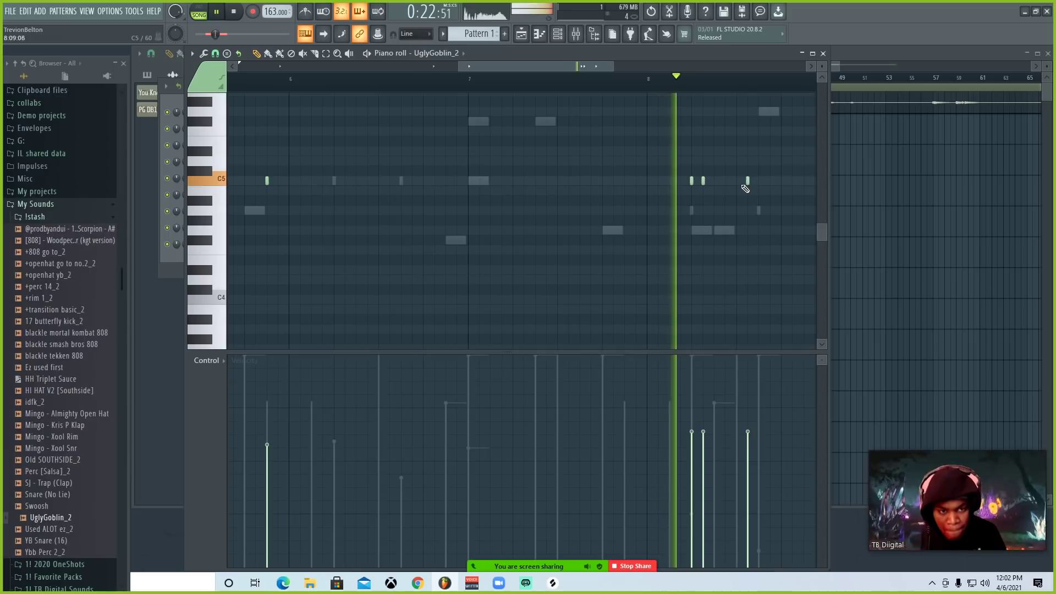
left_click_drag(742, 186, 757, 216)
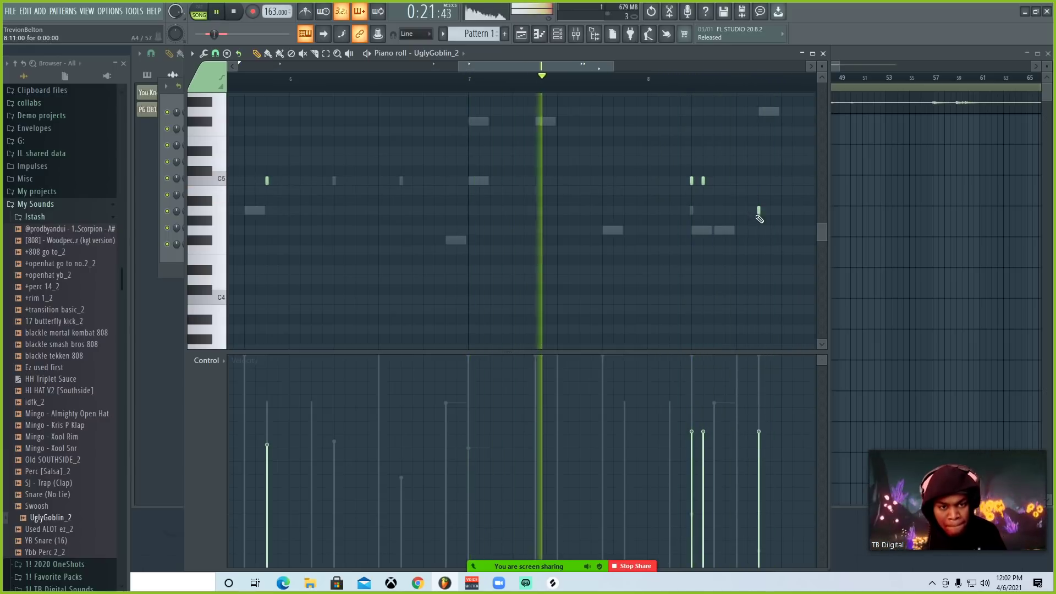
left_click_drag(720, 170, 668, 183)
key("shift+Up")
key("shift+Up")
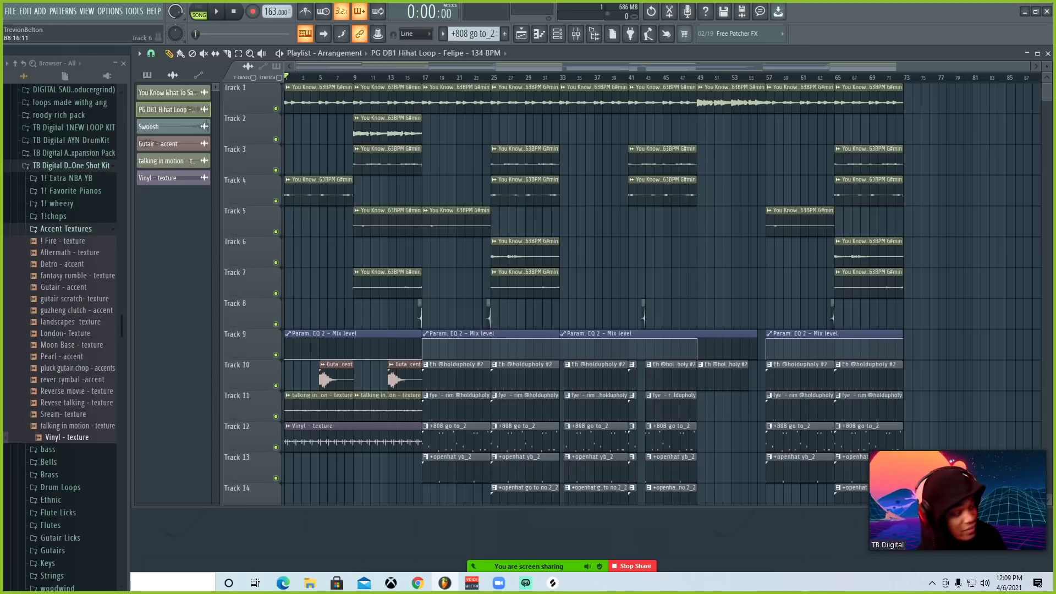
- Play the full 14-track arrangement in Song mode from bar 1
left_click(218, 12)
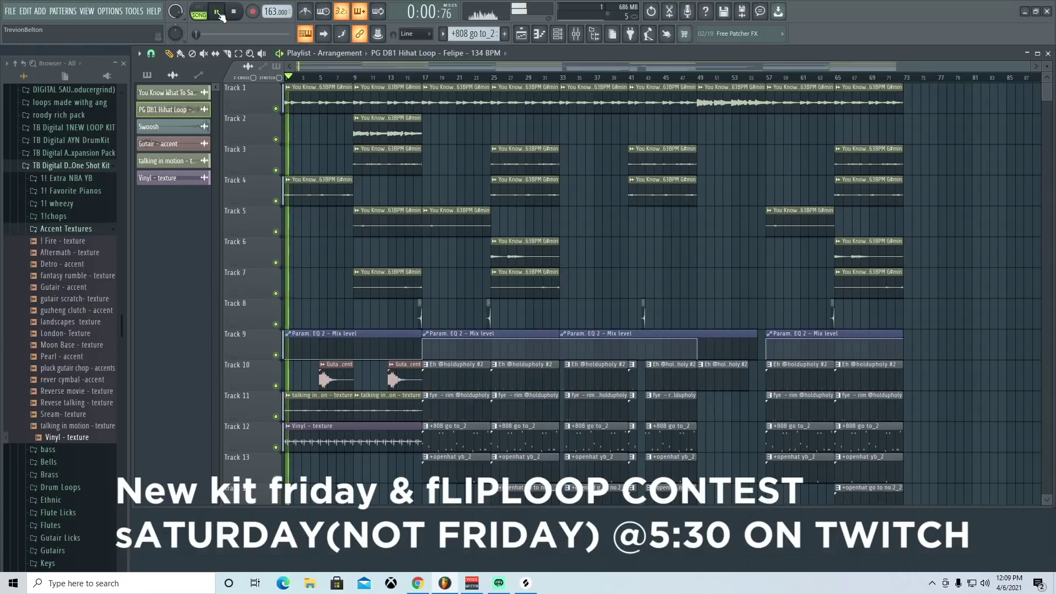